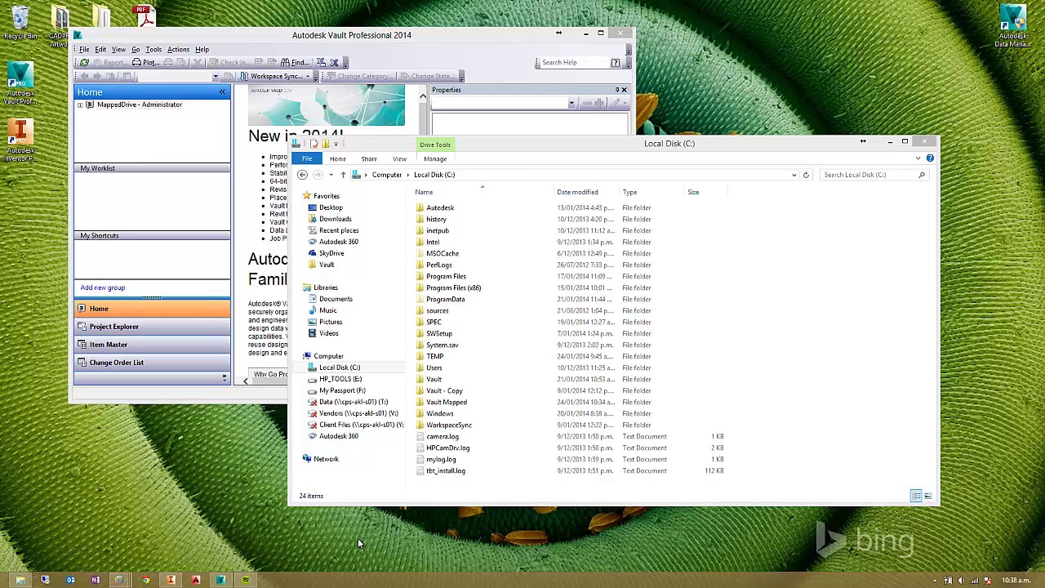
- Open the Vault Mapped folder on the C: drive and examine its subfolders and the MappedDrive.ipj project file
{"action": "left_click", "coordinate": [445, 401]}
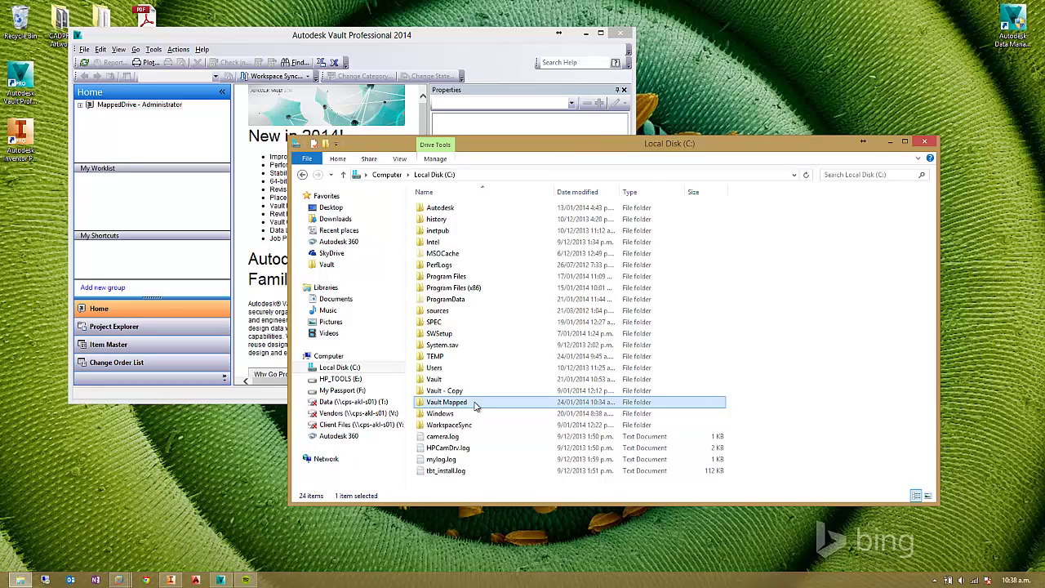
{"action": "left_click", "coordinate": [438, 379]}
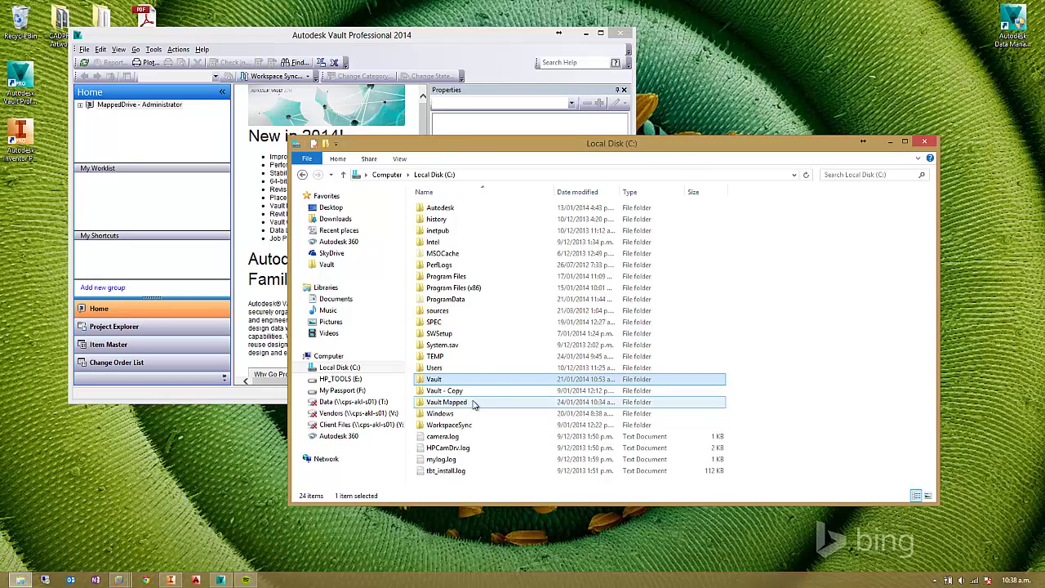
{"action": "left_click", "coordinate": [472, 403]}
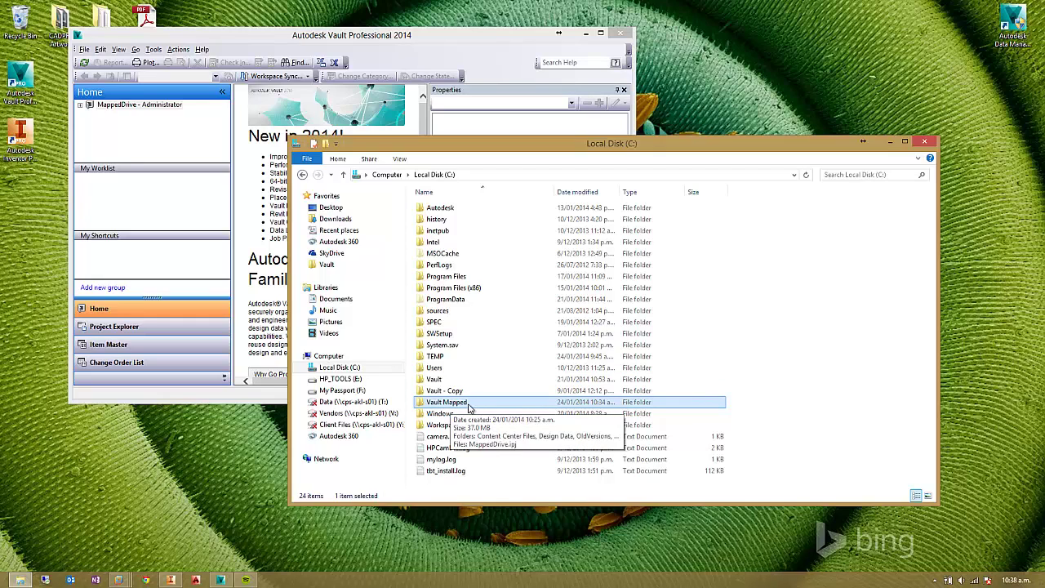
{"action": "double_click", "coordinate": [474, 406]}
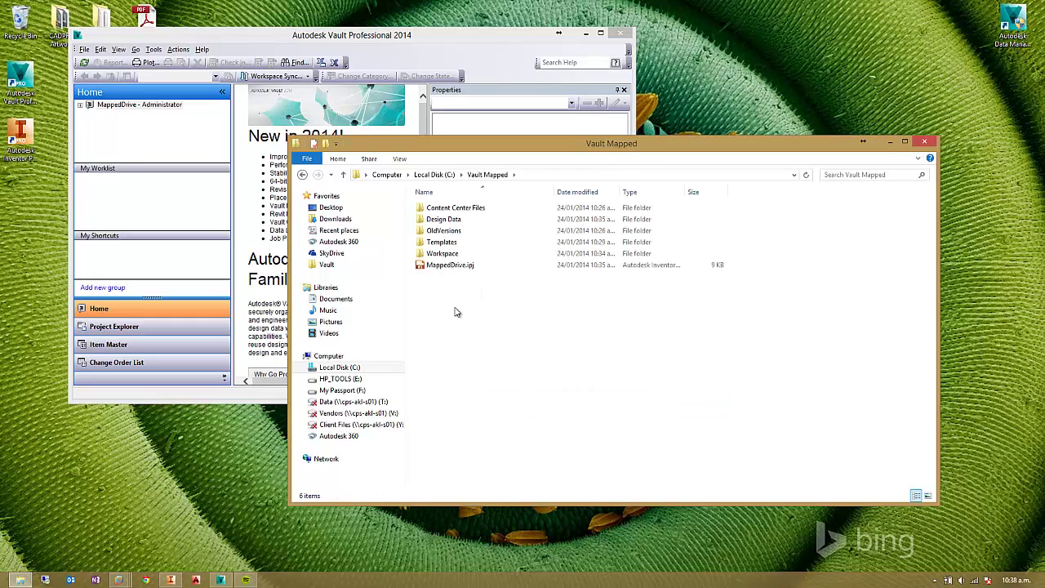
{"action": "left_click", "coordinate": [452, 243]}
{"action": "left_click", "coordinate": [455, 254]}
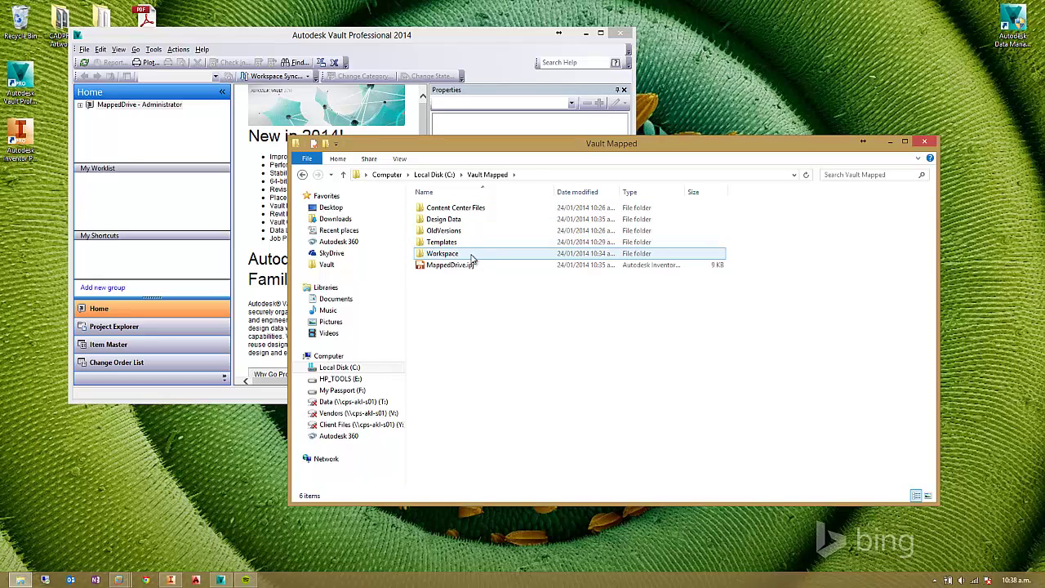
{"action": "left_click", "coordinate": [471, 266]}
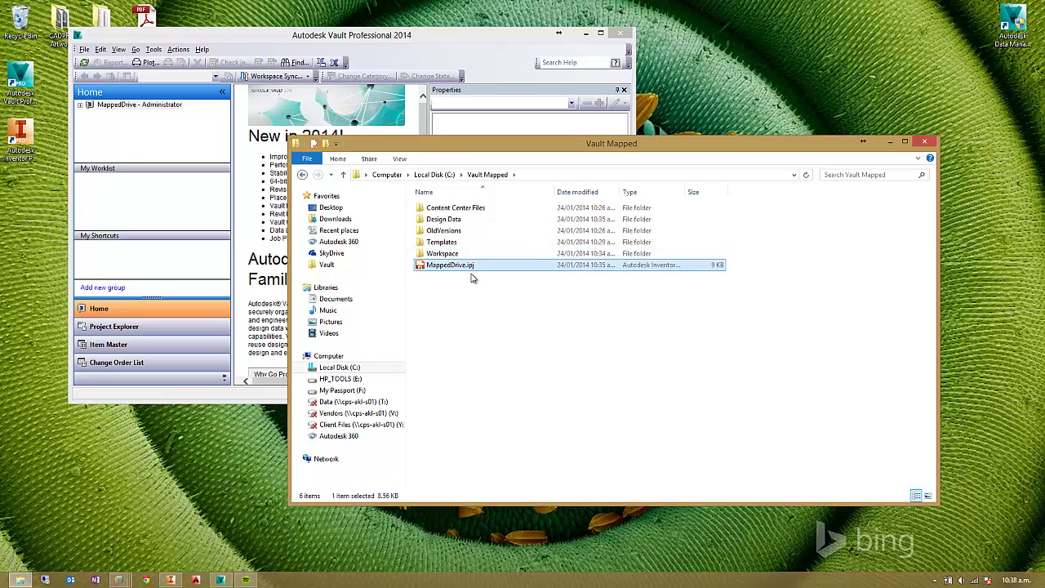
{"action": "left_click", "coordinate": [473, 209]}
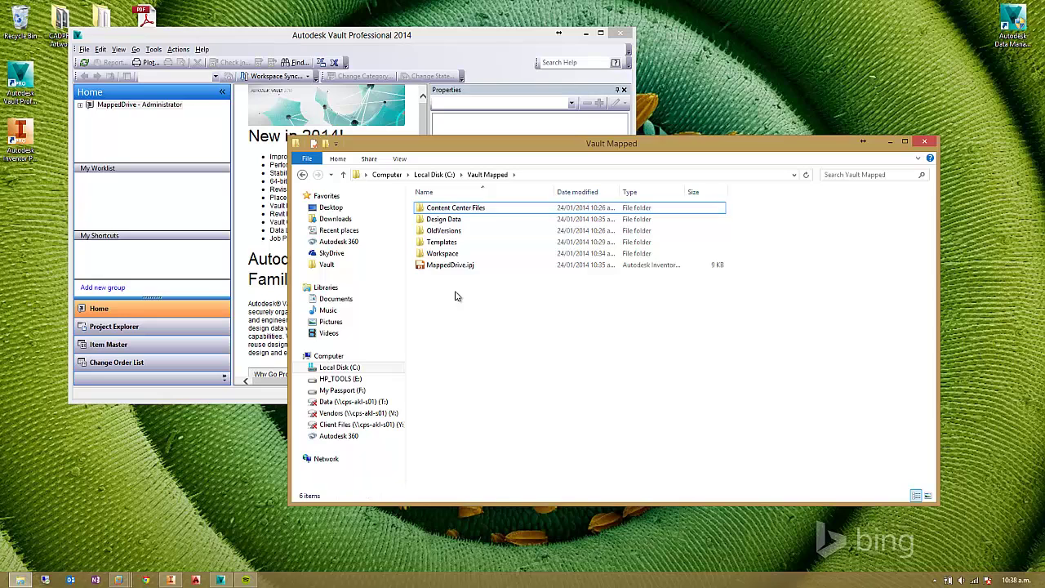
- Share the C:\Vault Mapped folder on the network through its properties
{"action": "left_click", "coordinate": [441, 174]}
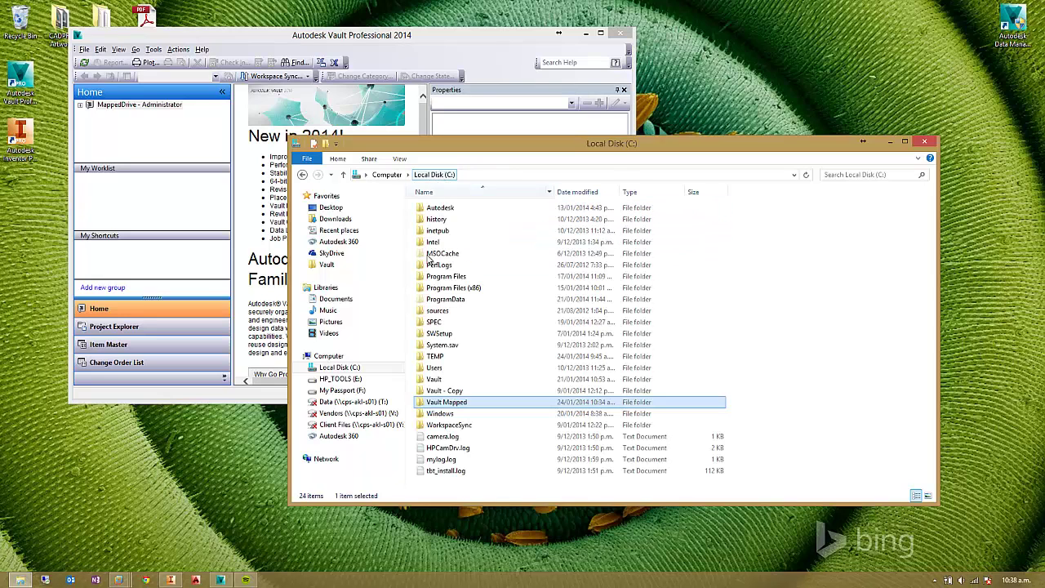
{"action": "right_click", "coordinate": [439, 402]}
{"action": "left_click", "coordinate": [467, 401]}
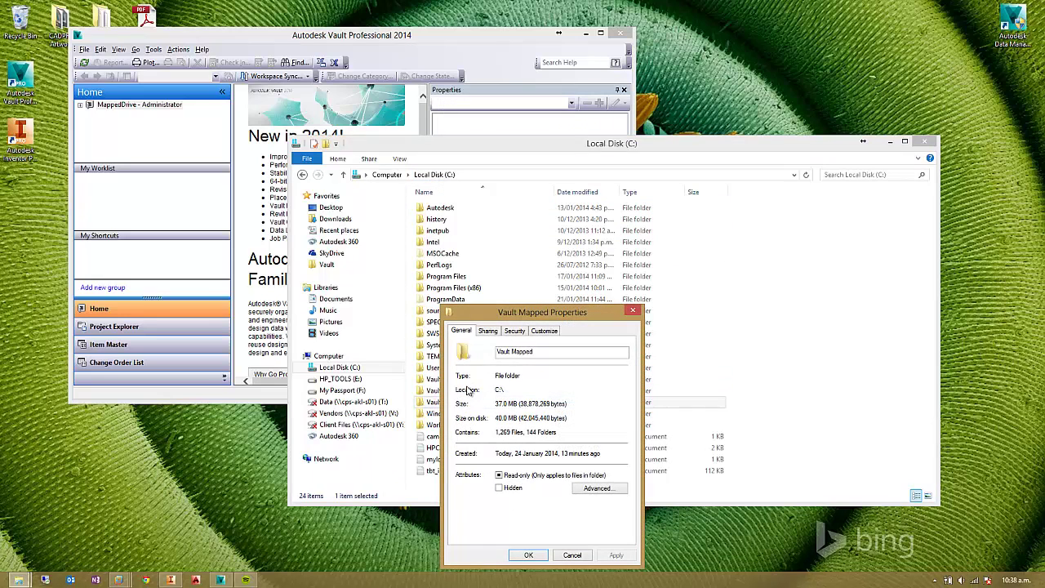
{"action": "left_click", "coordinate": [490, 331]}
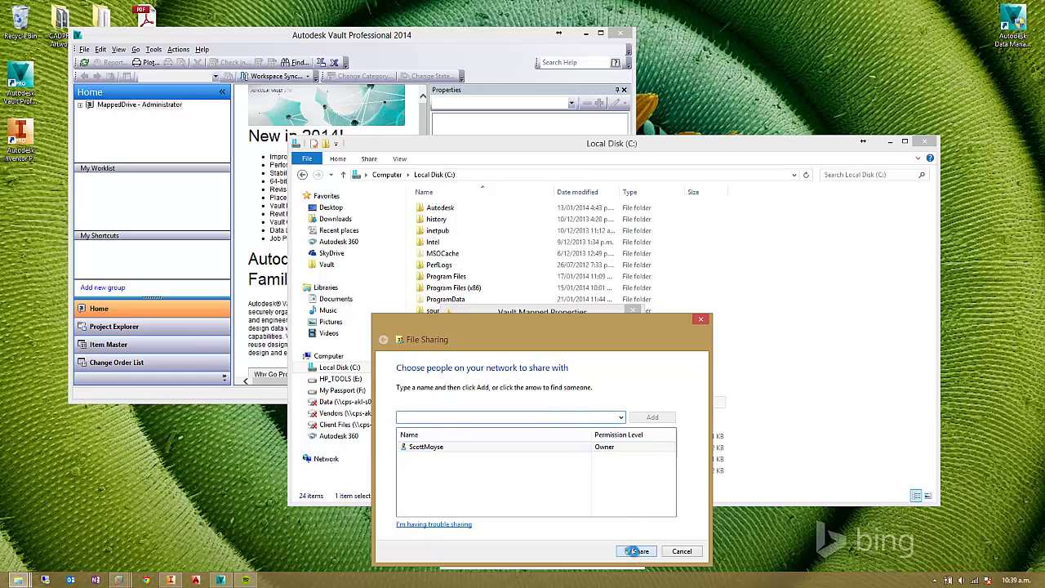
{"action": "left_click", "coordinate": [638, 551]}
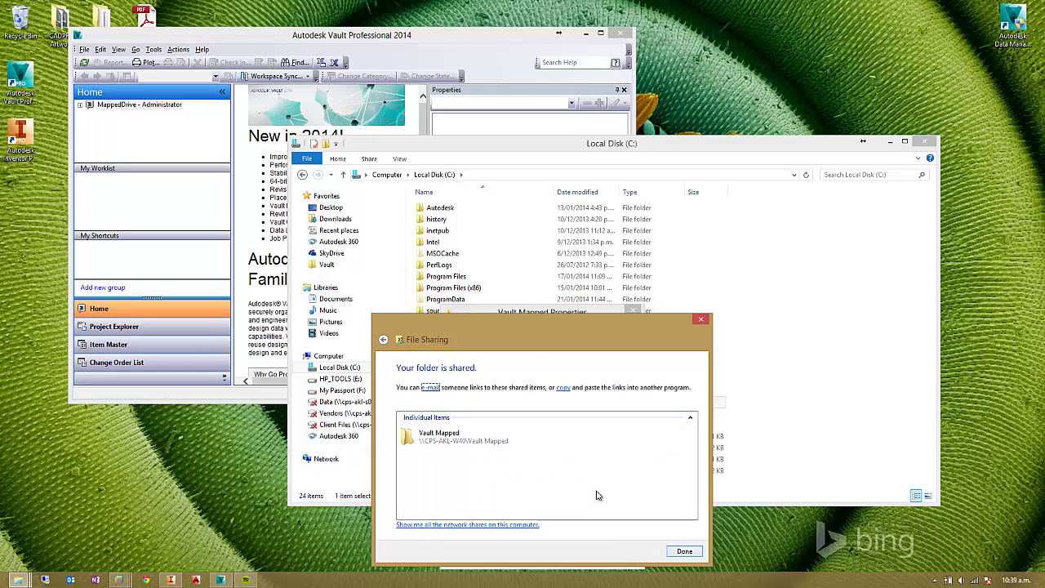
{"action": "left_click", "coordinate": [684, 551]}
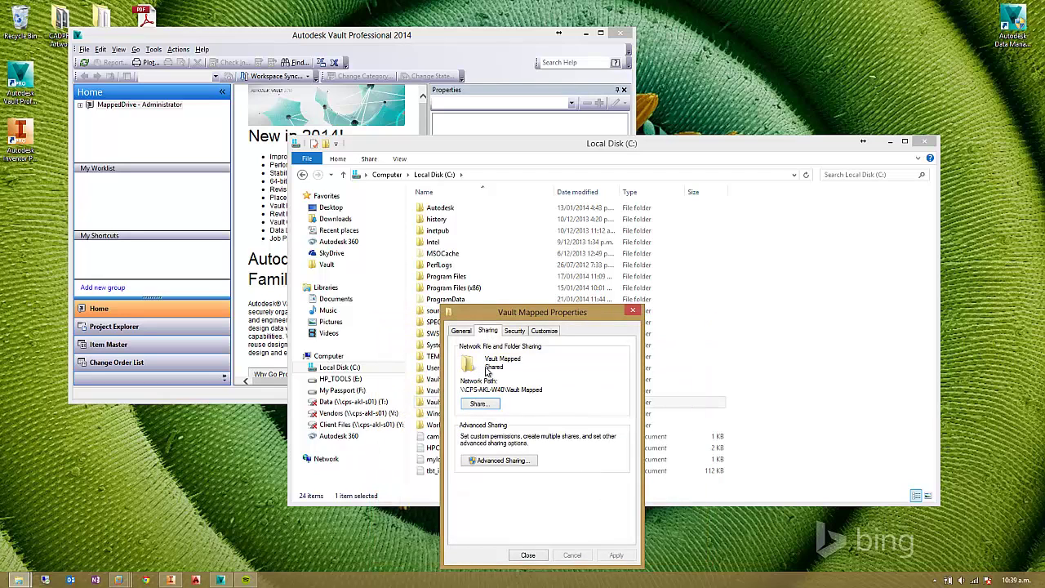
{"action": "left_click", "coordinate": [527, 554]}
- Map the shared Vault Mapped folder on the network computer CPS-AKL-W40 as drive W:
{"action": "left_click", "coordinate": [351, 458]}
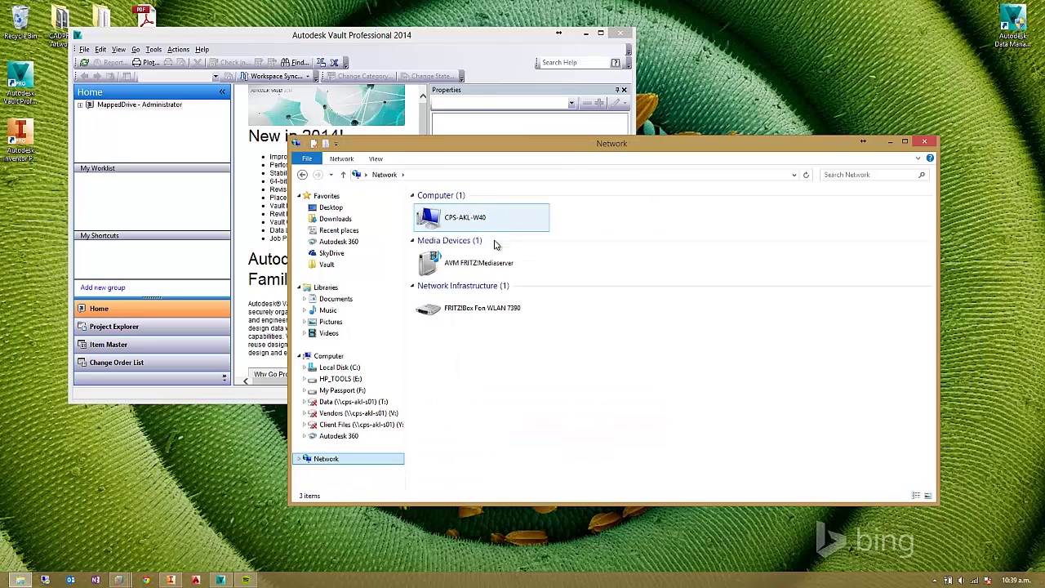
{"action": "double_click", "coordinate": [454, 224]}
{"action": "left_click", "coordinate": [490, 205]}
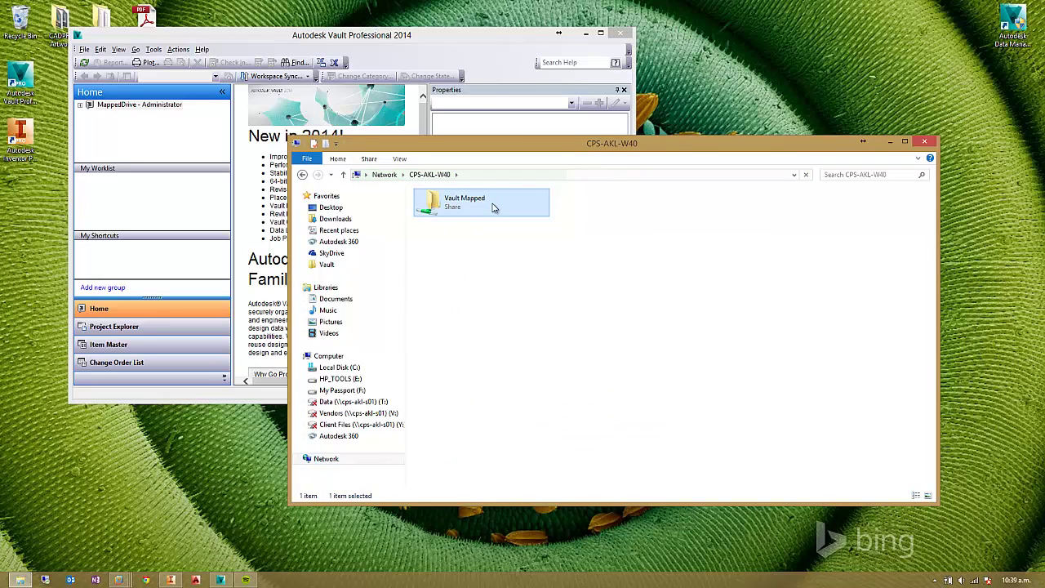
{"action": "right_click", "coordinate": [470, 203]}
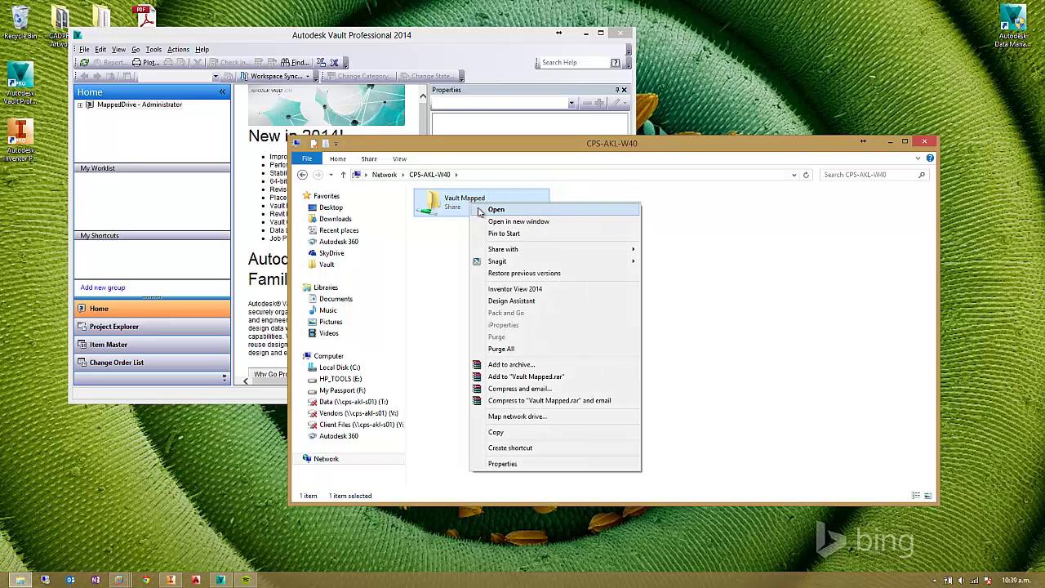
{"action": "left_click", "coordinate": [516, 416]}
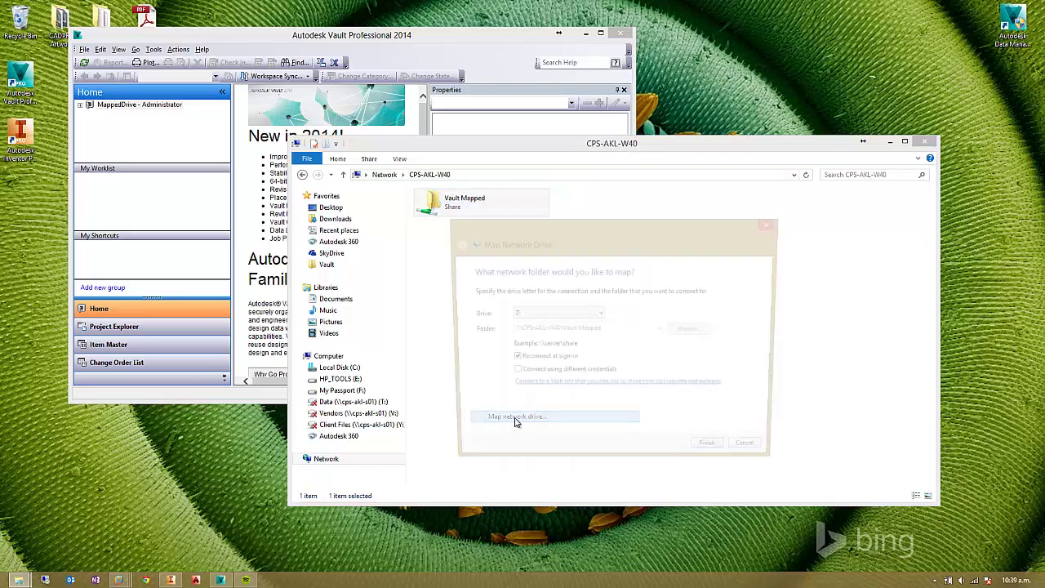
{"action": "left_click", "coordinate": [534, 315]}
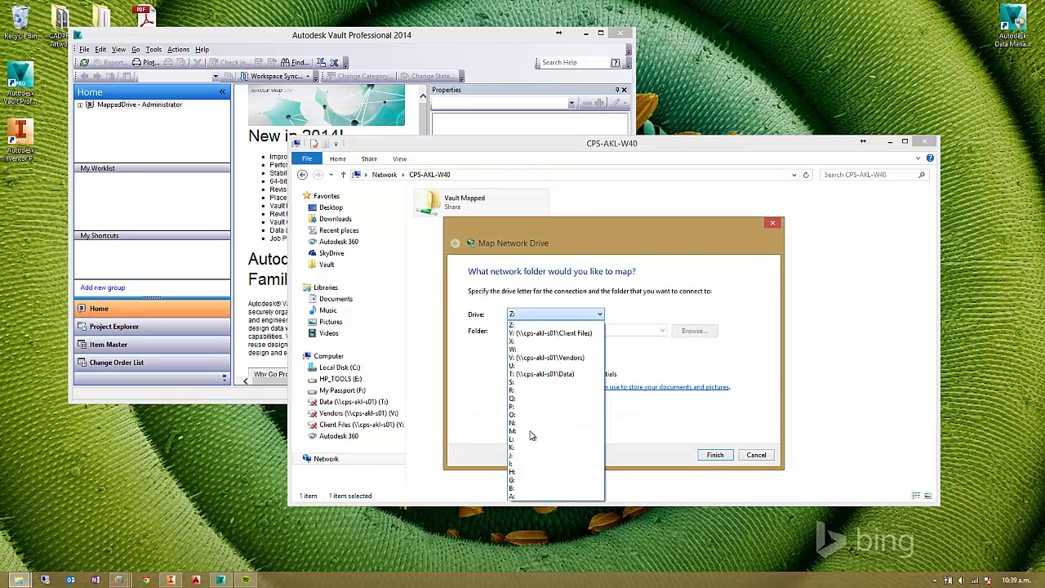
{"action": "left_click", "coordinate": [560, 349]}
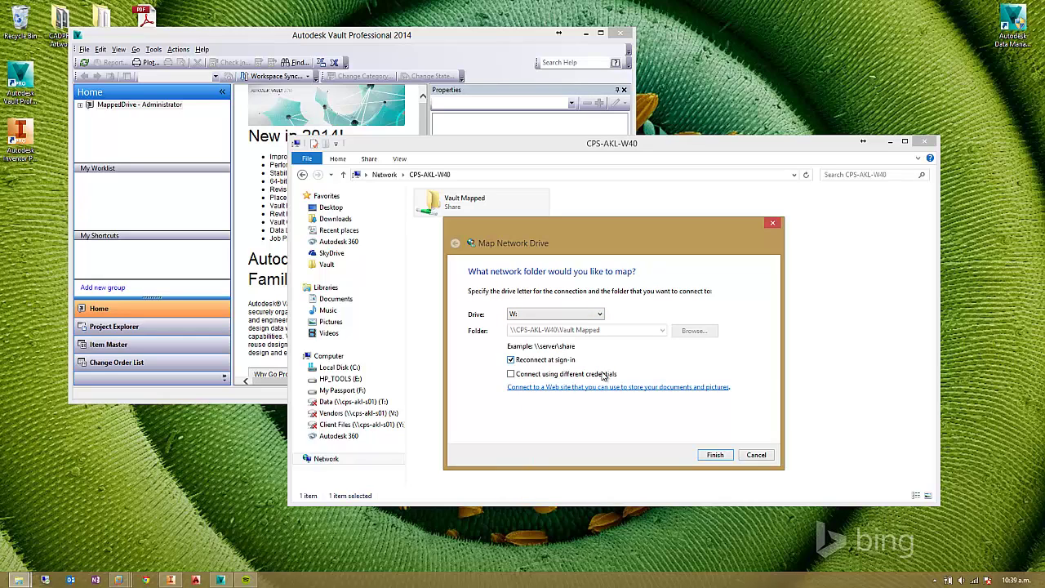
{"action": "left_click", "coordinate": [713, 457]}
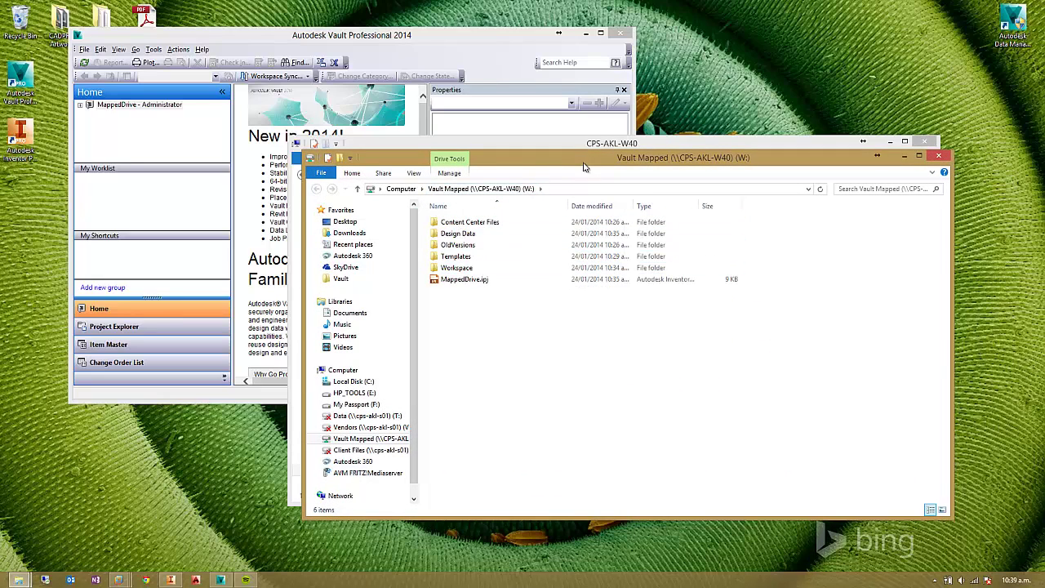
{"action": "left_click_drag", "start_coordinate": [585, 165], "coordinate": [562, 202]}
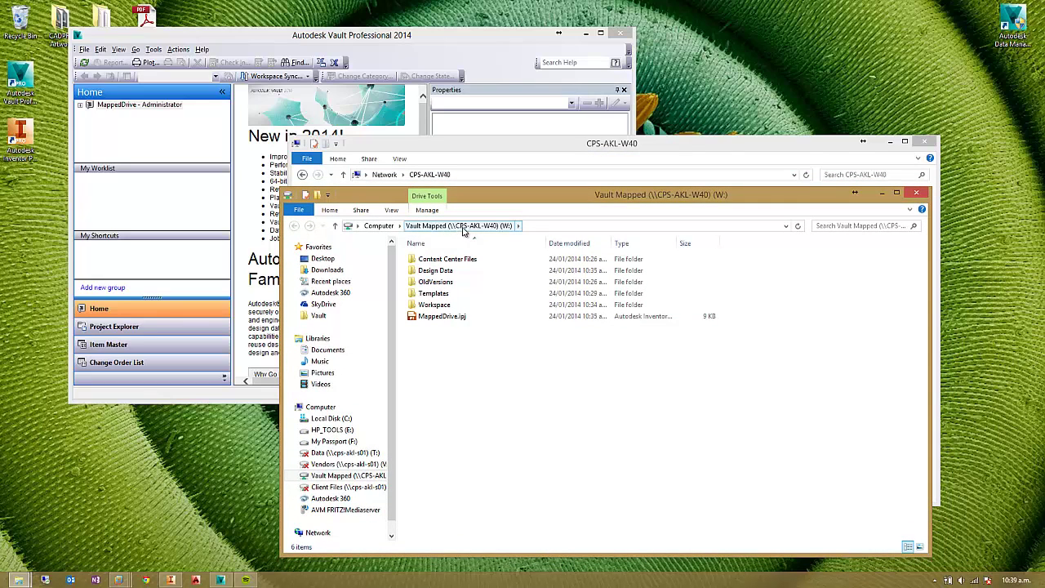
{"action": "left_click_drag", "start_coordinate": [500, 198], "coordinate": [472, 188]}
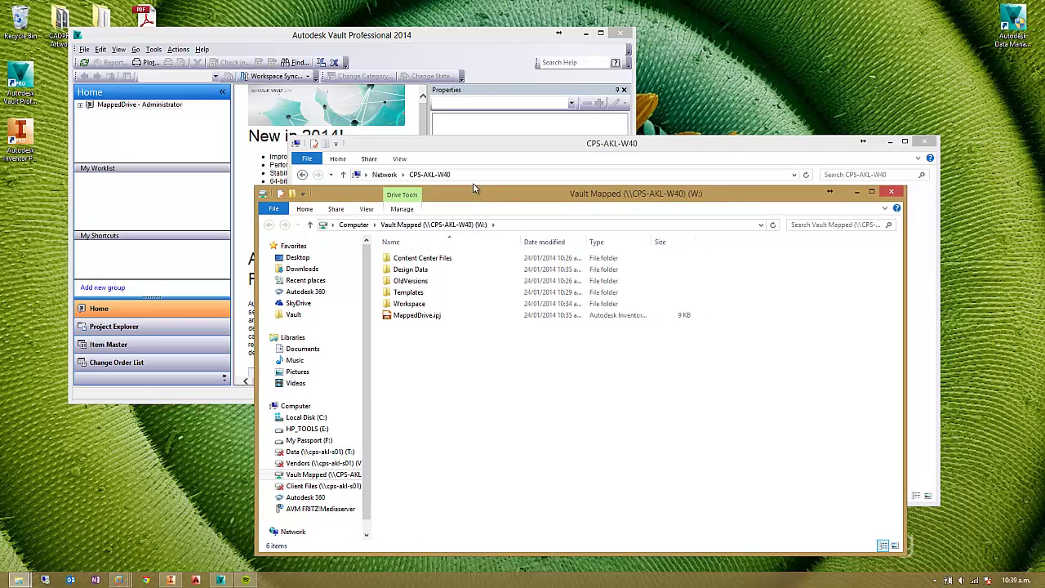
- Switch to Autodesk Vault Professional and set the working folder options in Vault Settings to enforce a consistent working folder for all clients
{"action": "left_click", "coordinate": [428, 37]}
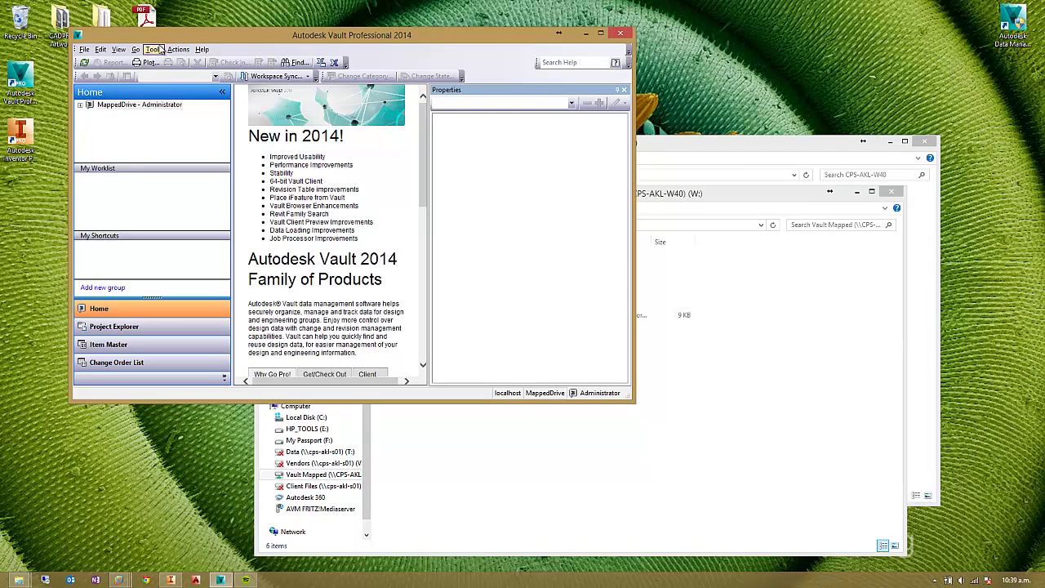
{"action": "left_click_drag", "start_coordinate": [245, 34], "coordinate": [322, 2]}
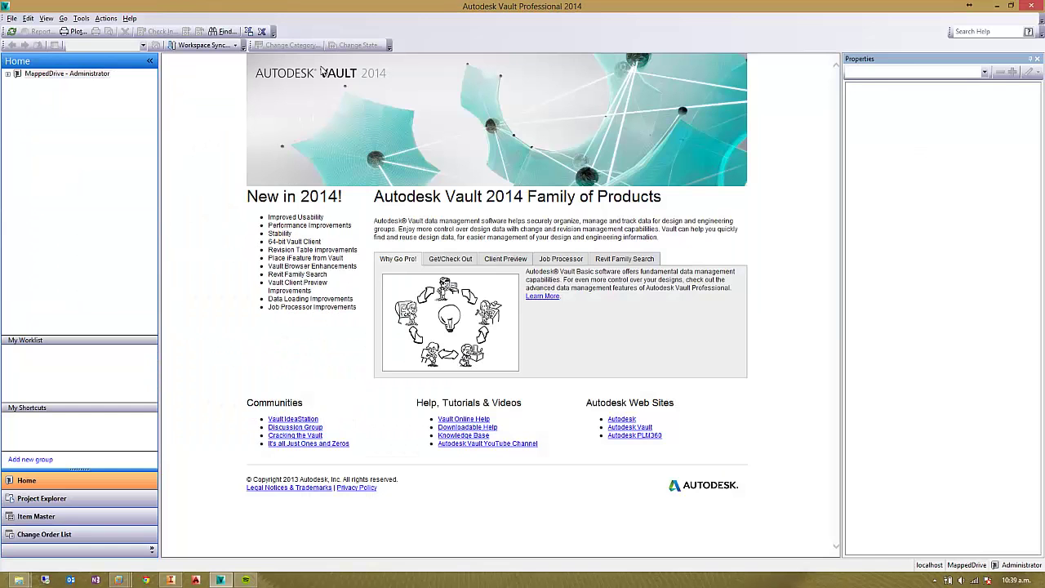
{"action": "left_click", "coordinate": [81, 18]}
{"action": "mouse_move", "coordinate": [131, 85]}
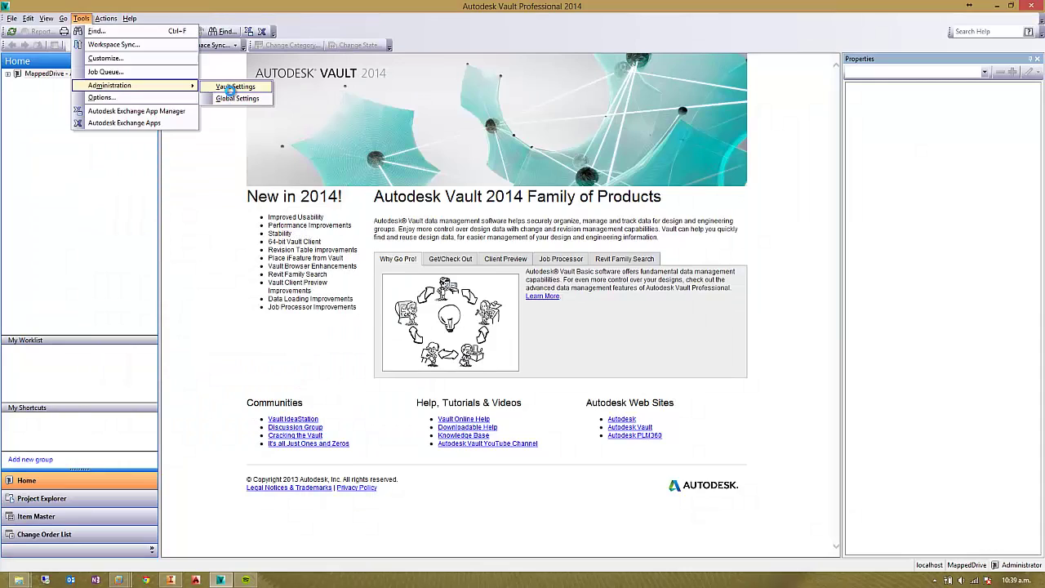
{"action": "left_click", "coordinate": [234, 87]}
{"action": "left_click", "coordinate": [631, 243]}
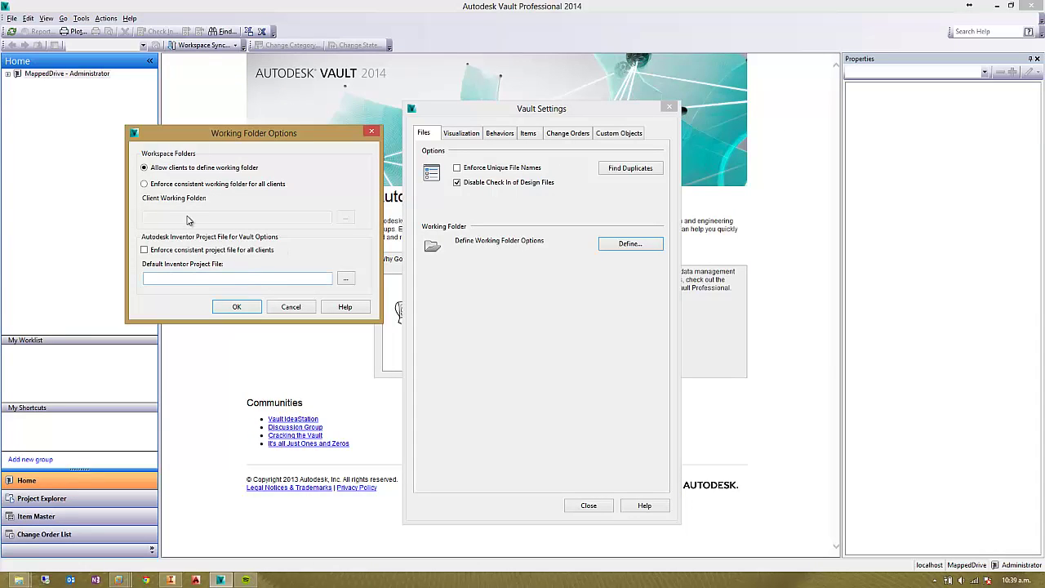
{"action": "left_click", "coordinate": [166, 185]}
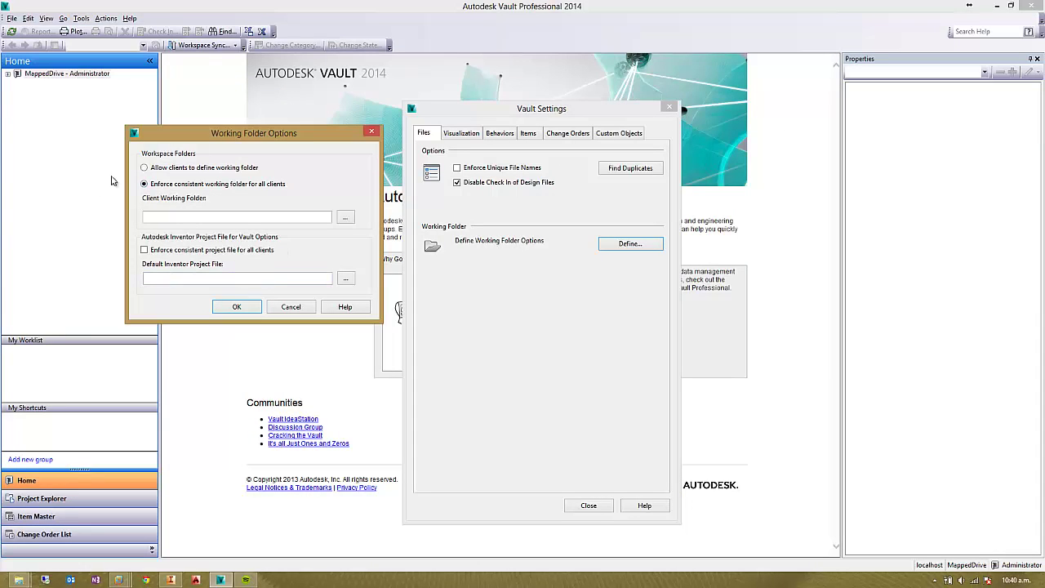
- Set the client working folder to the root of the mapped W: drive and close the Vault settings
{"action": "left_click", "coordinate": [346, 217]}
{"action": "left_click", "coordinate": [460, 251]}
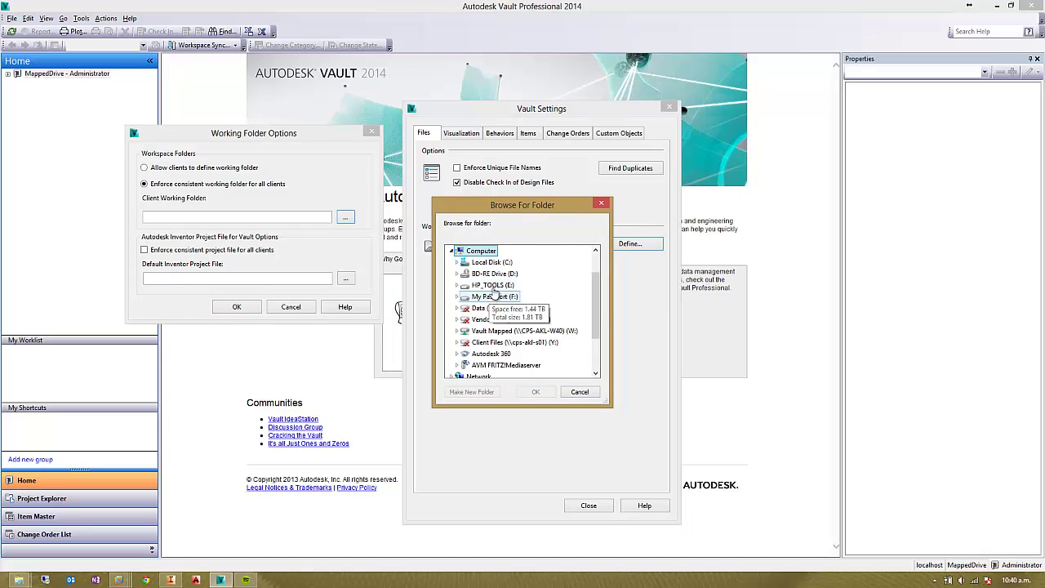
{"action": "double_click", "coordinate": [492, 262]}
{"action": "scroll", "coordinate": [523, 327], "scroll_direction": "down", "scroll_amount": 5}
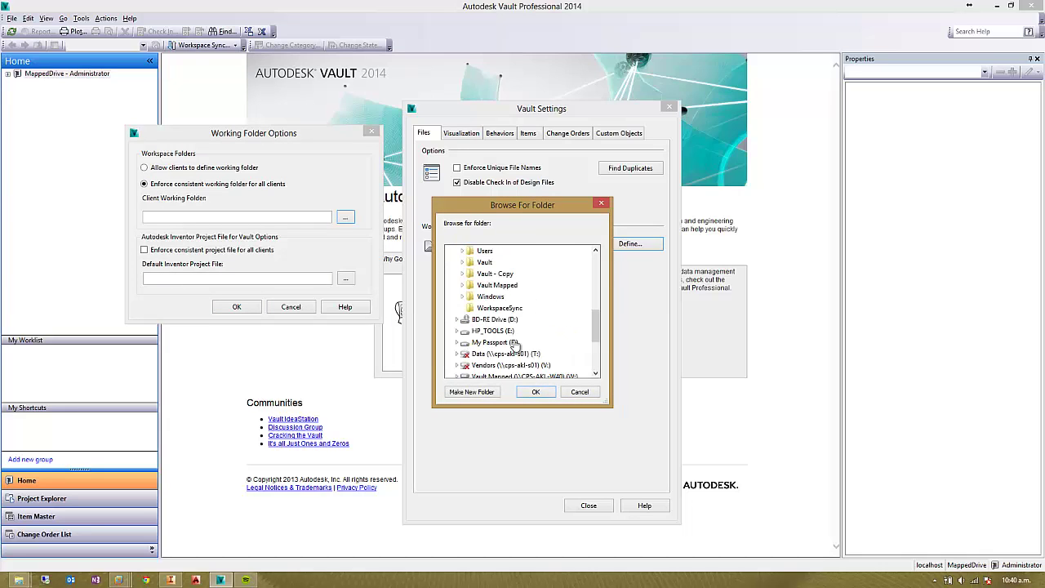
{"action": "scroll", "coordinate": [551, 359], "scroll_direction": "down", "scroll_amount": 1}
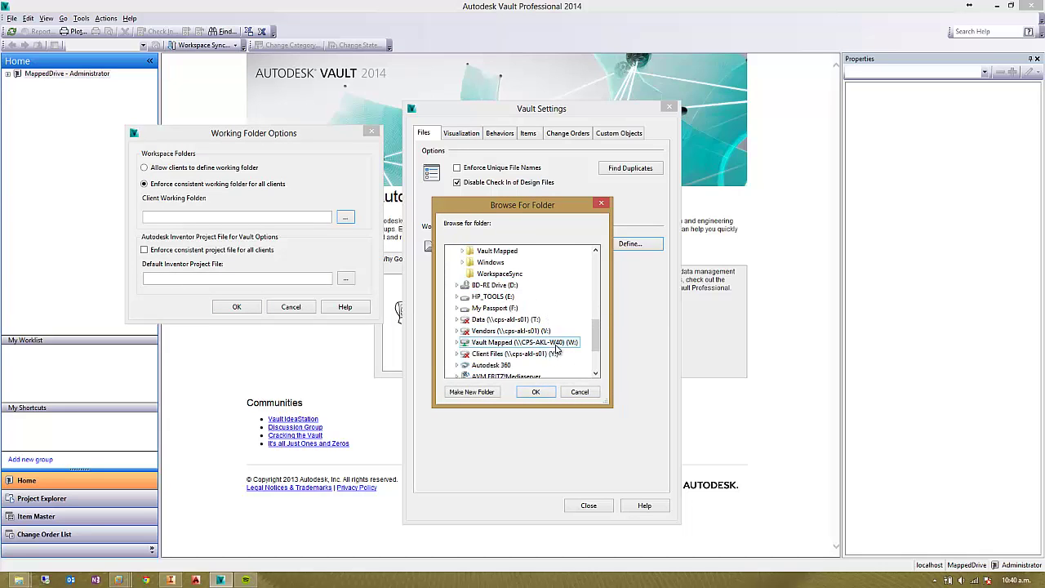
{"action": "double_click", "coordinate": [556, 344]}
{"action": "left_click", "coordinate": [535, 392]}
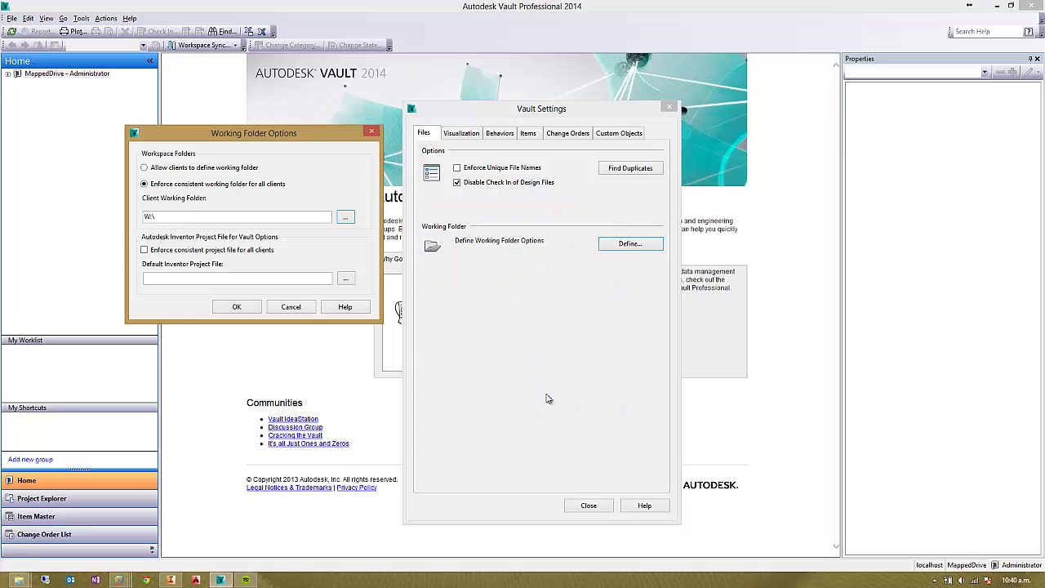
{"action": "left_click", "coordinate": [235, 307]}
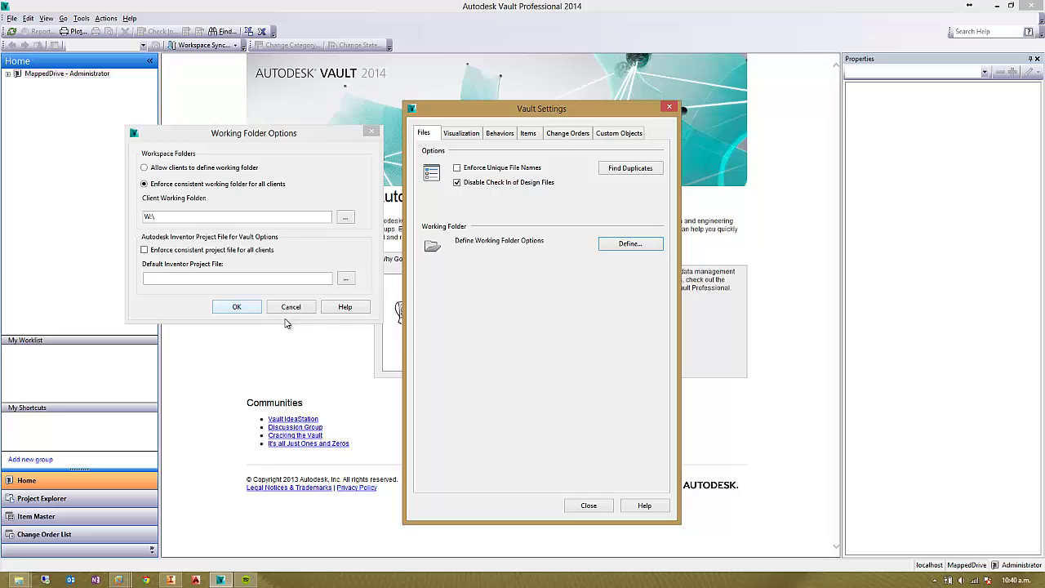
{"action": "left_click", "coordinate": [599, 506]}
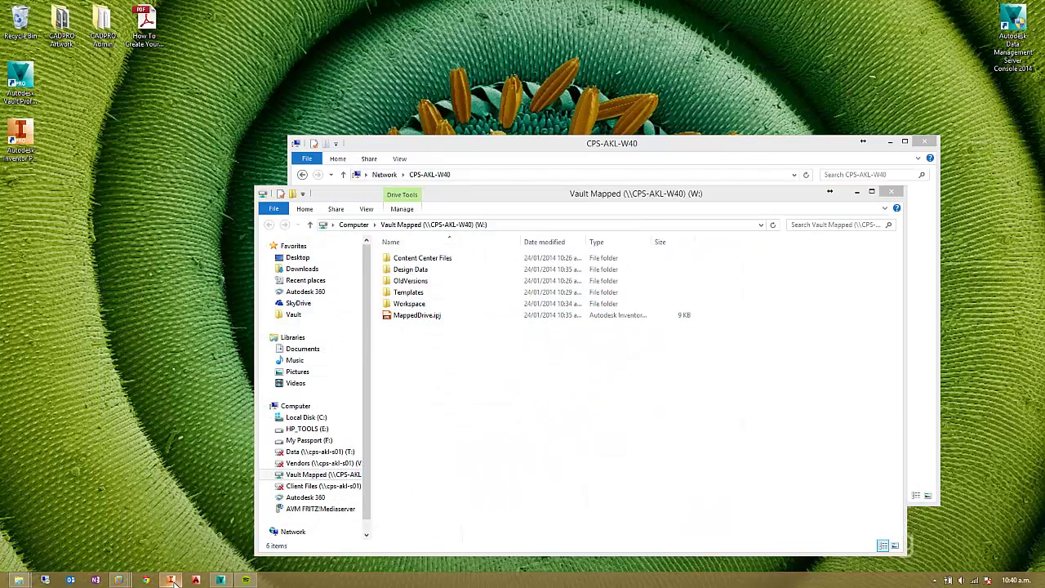
- Switch to Autodesk Inventor and delete the MappedDrive project located in C:\Vault Mapped from the project list
{"action": "left_click", "coordinate": [170, 579]}
{"action": "left_click", "coordinate": [106, 45]}
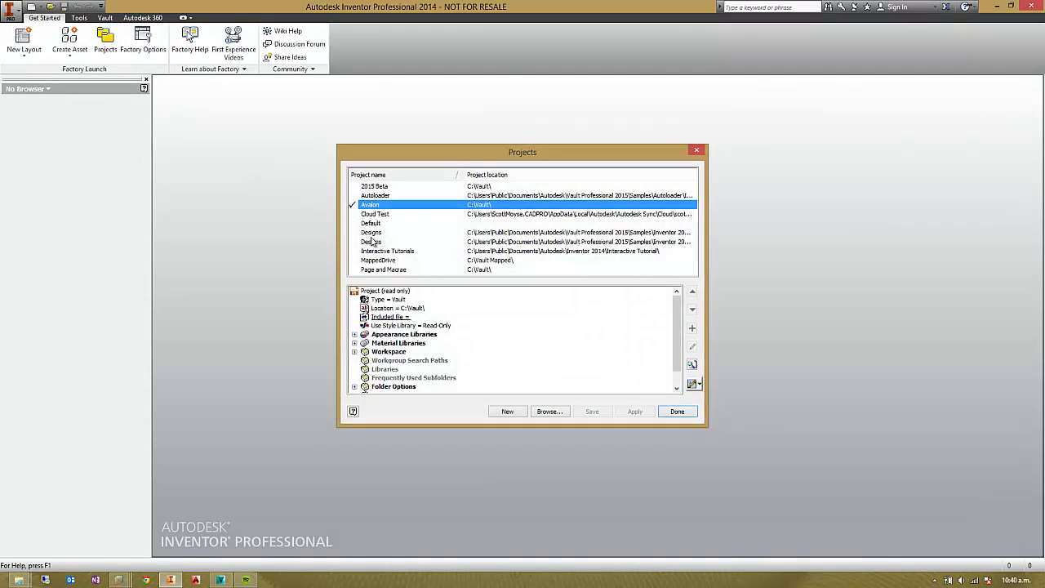
{"action": "left_click", "coordinate": [388, 260]}
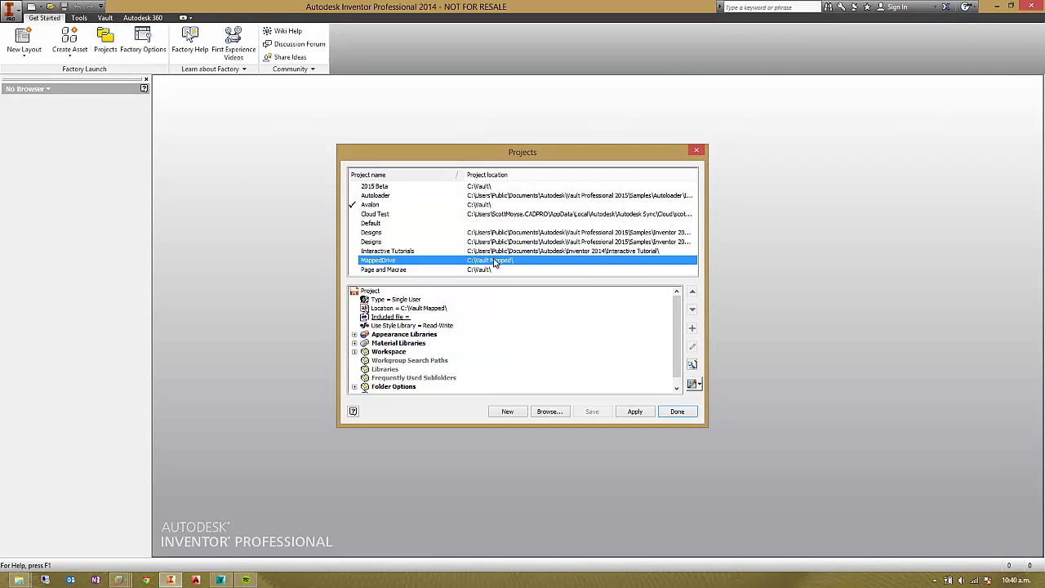
{"action": "right_click", "coordinate": [453, 260]}
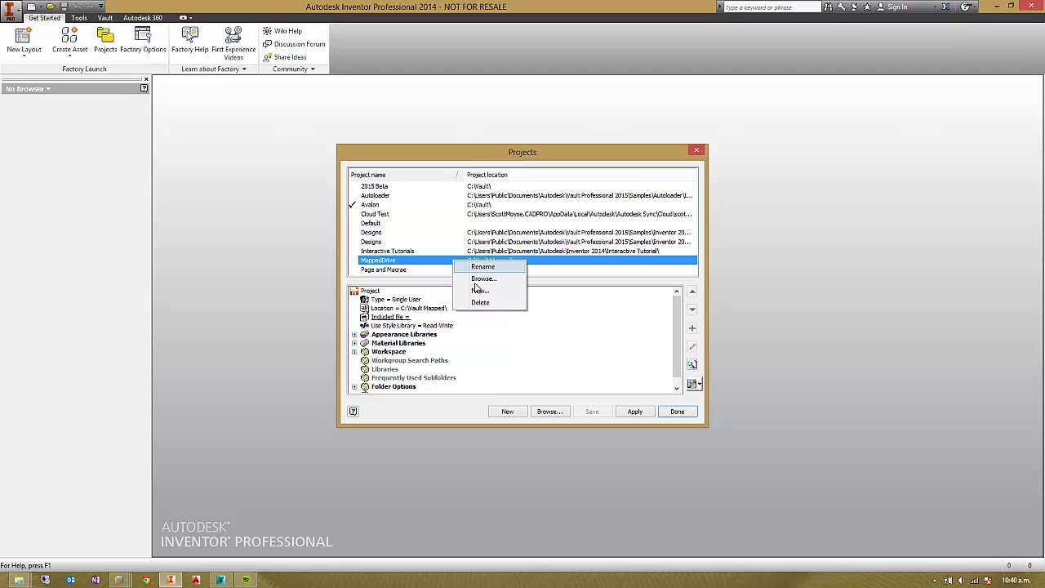
{"action": "left_click", "coordinate": [479, 303]}
- Add MappedDrive.ipj from the mapped W: drive as the active Inventor project and close the project list
{"action": "left_click", "coordinate": [549, 412]}
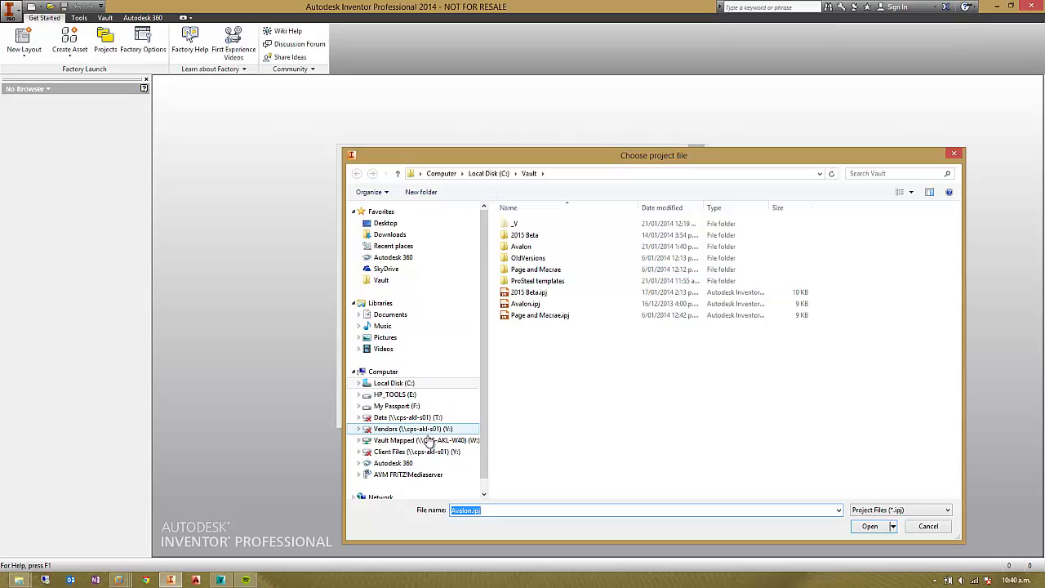
{"action": "left_click", "coordinate": [422, 440]}
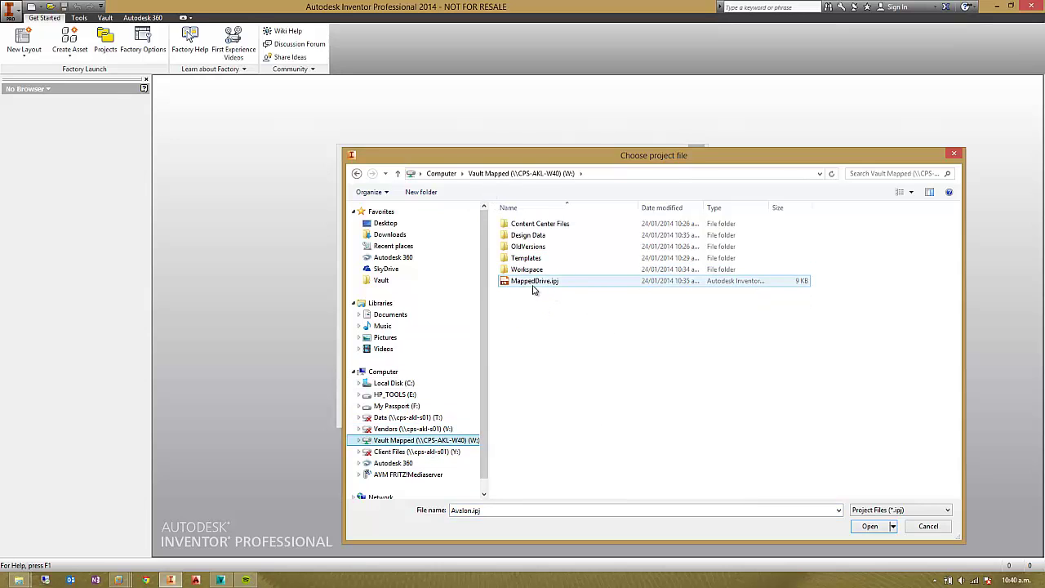
{"action": "double_click", "coordinate": [534, 286]}
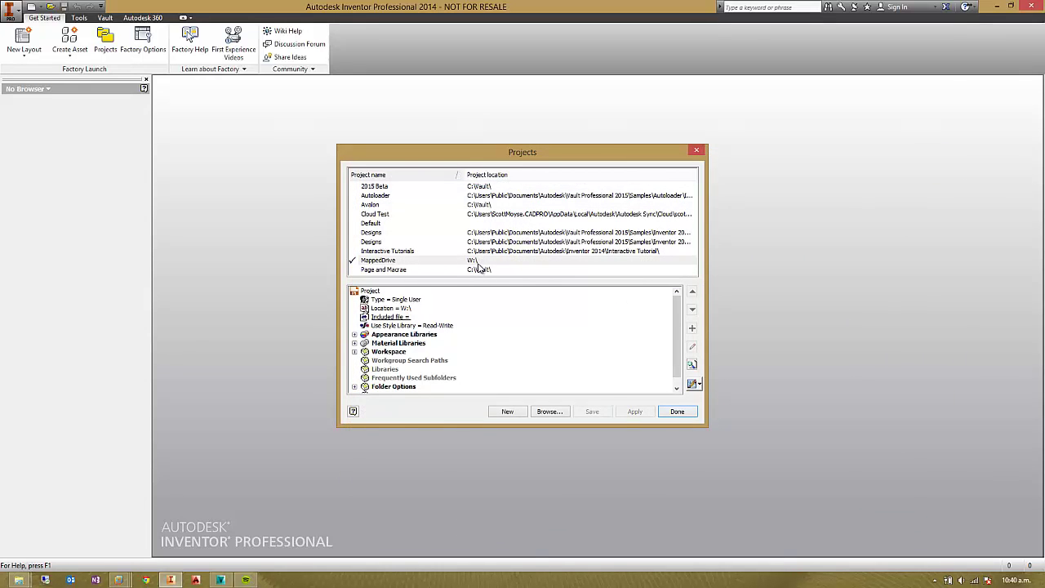
{"action": "left_click", "coordinate": [677, 411]}
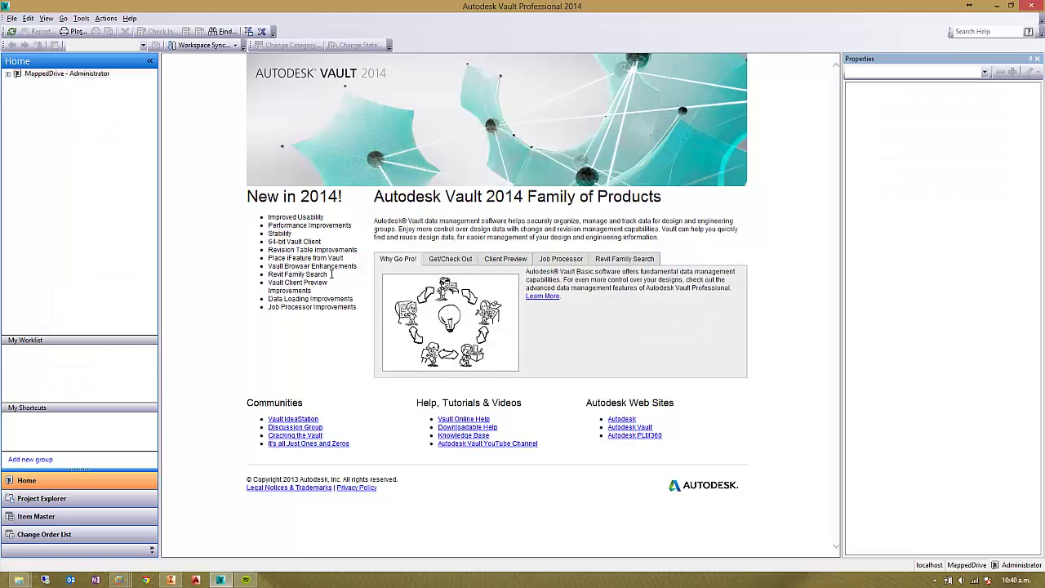
- In Autodesk Vault Professional, add MappedDrive.ipj from the W: drive to the Project Explorer root
{"action": "left_click", "coordinate": [28, 73]}
{"action": "left_click", "coordinate": [9, 73]}
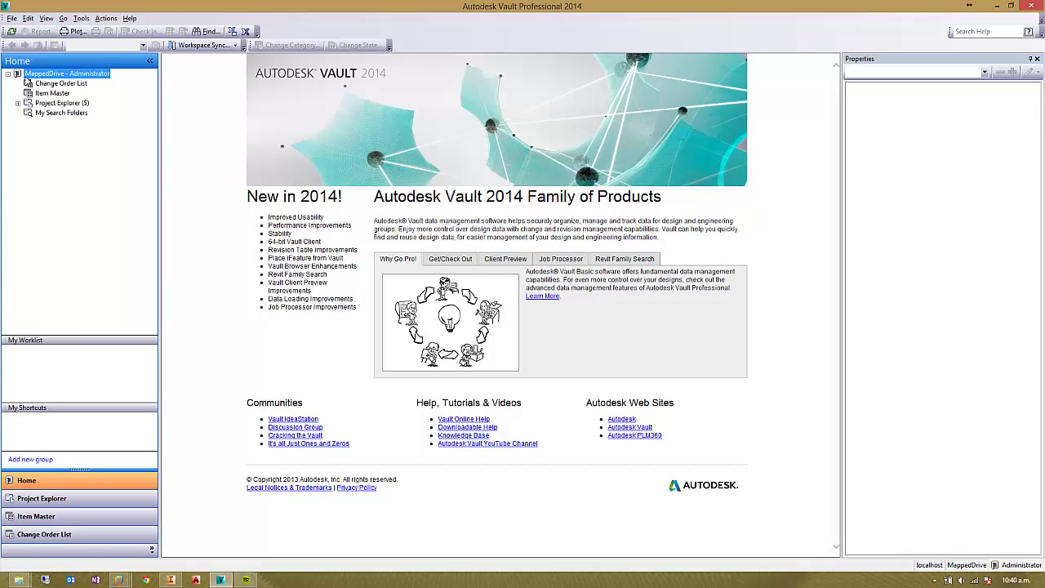
{"action": "left_click", "coordinate": [44, 103]}
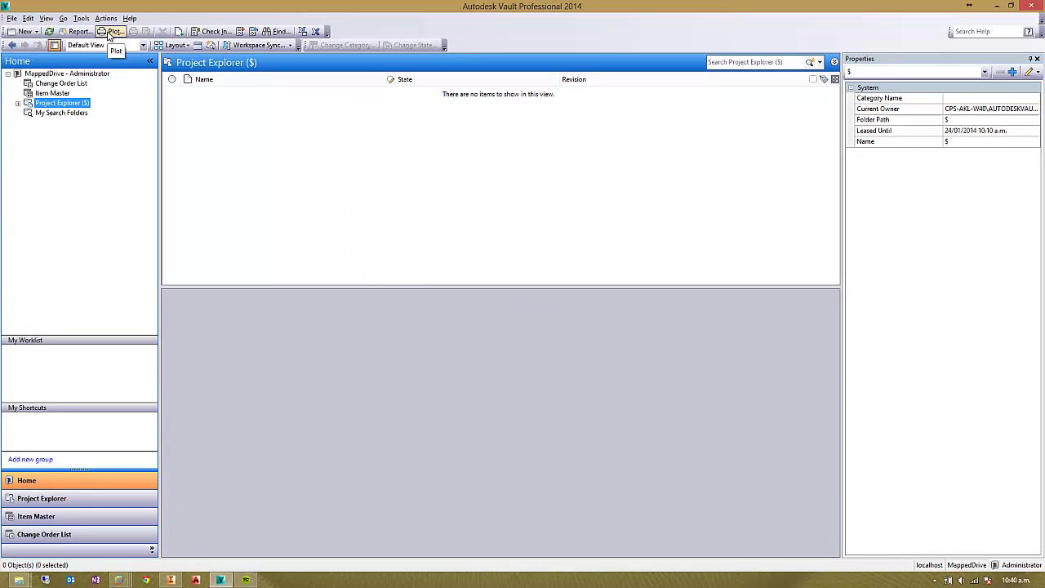
{"action": "left_click", "coordinate": [12, 18]}
{"action": "left_click", "coordinate": [33, 44]}
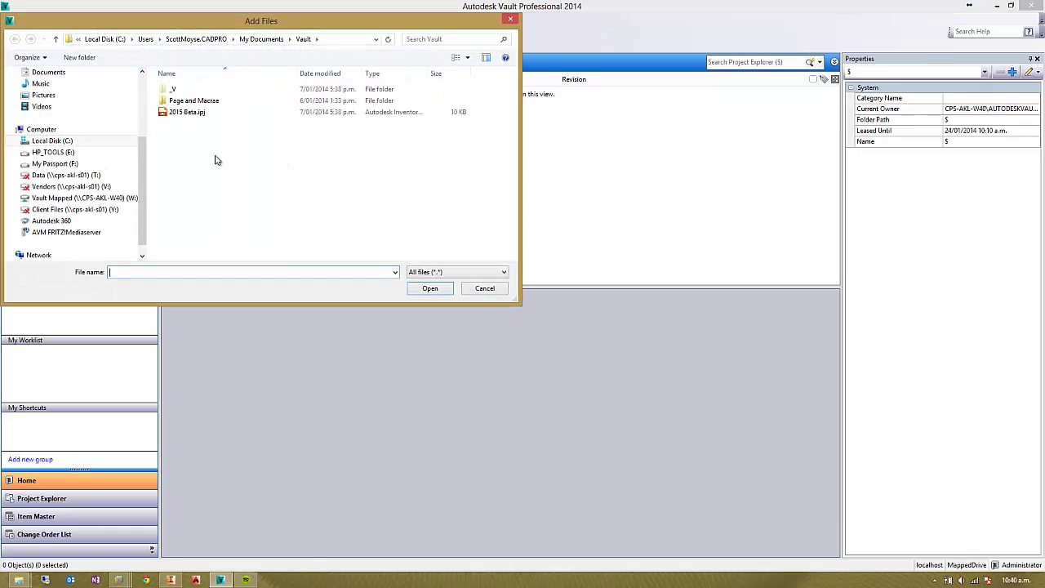
{"action": "left_click", "coordinate": [120, 201]}
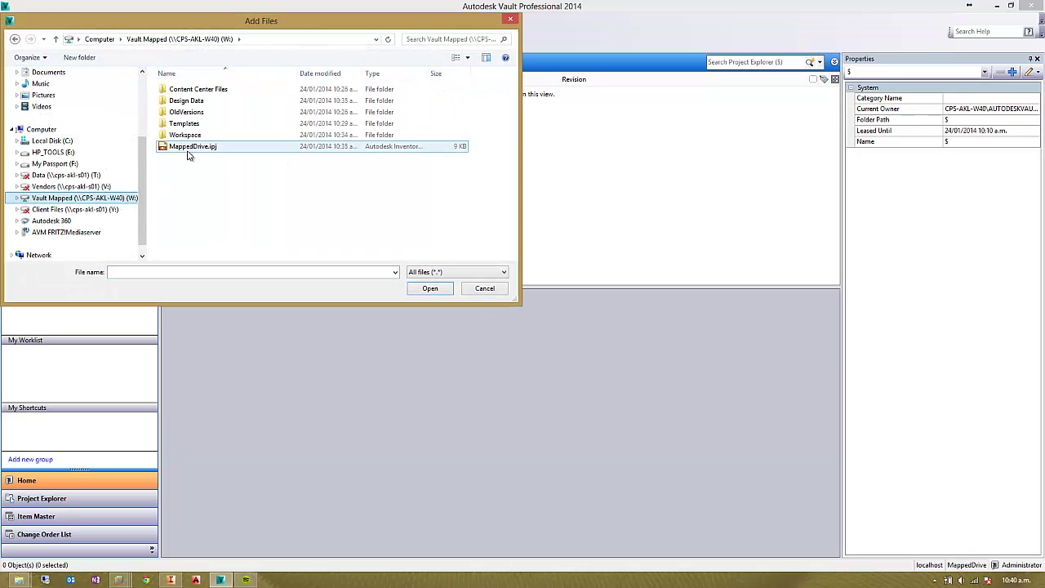
{"action": "double_click", "coordinate": [189, 147]}
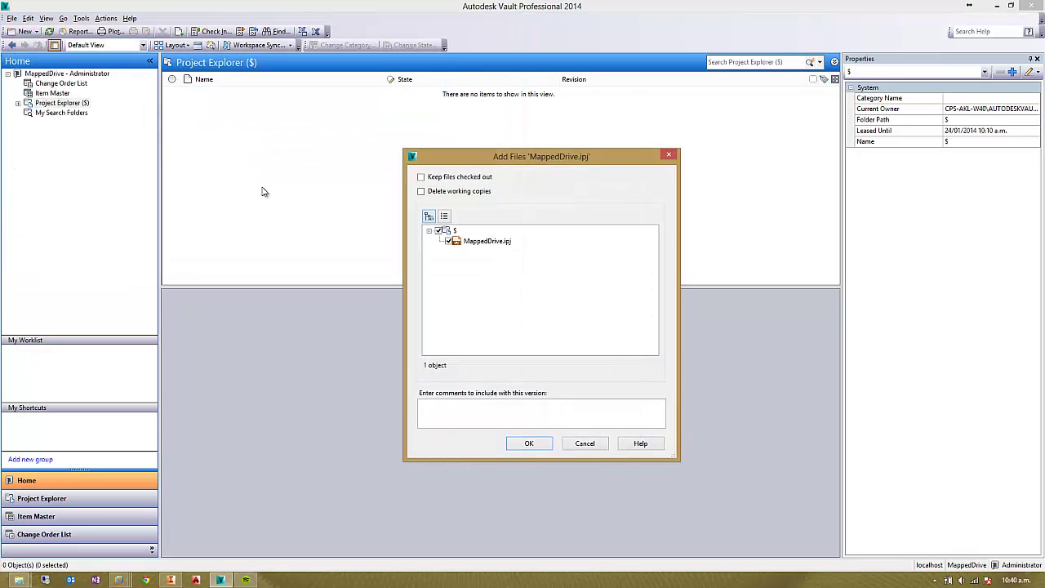
{"action": "left_click", "coordinate": [528, 442]}
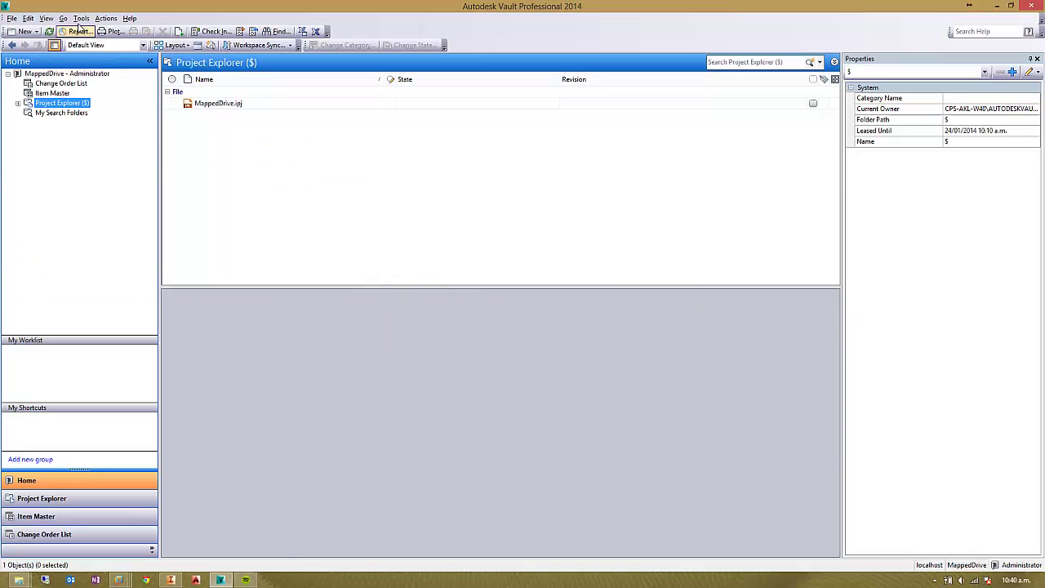
- Enforce a consistent project file for all clients in the working folder options, with $/MappedDrive.ipj as the default Inventor project file
{"action": "left_click", "coordinate": [81, 18]}
{"action": "mouse_move", "coordinate": [123, 97]}
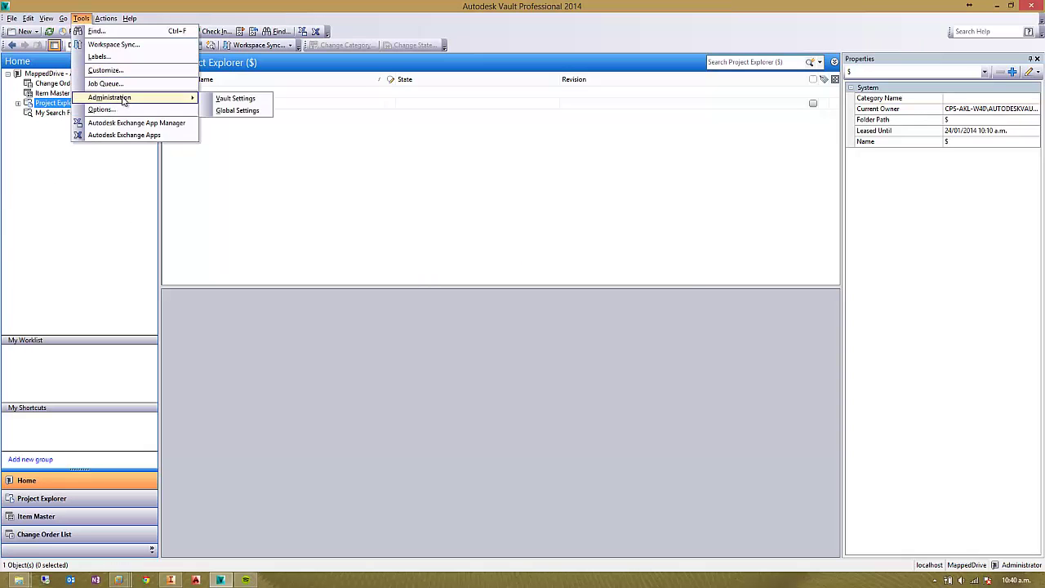
{"action": "left_click", "coordinate": [235, 98]}
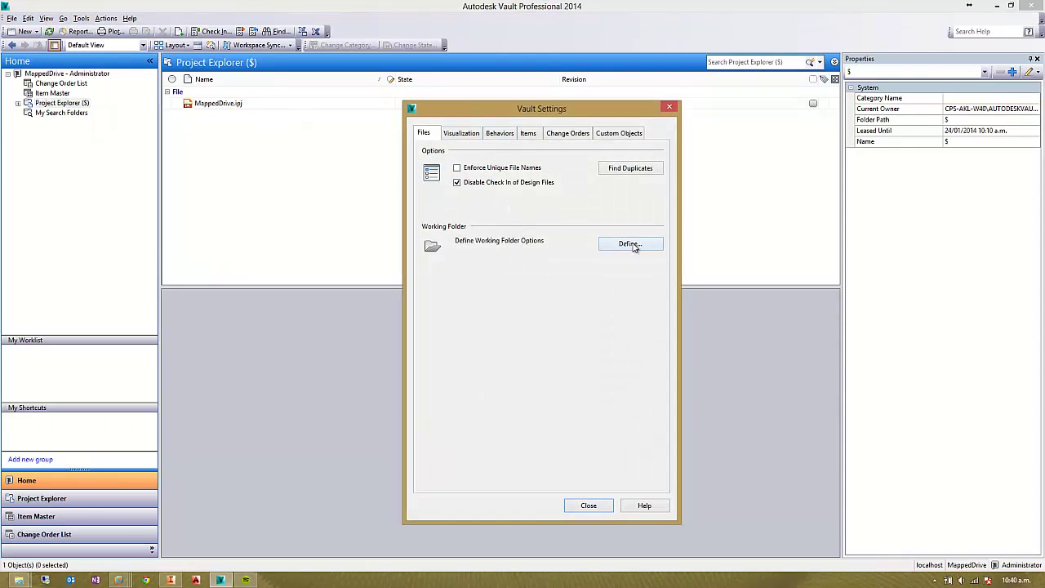
{"action": "left_click", "coordinate": [631, 244]}
{"action": "left_click", "coordinate": [107, 180]}
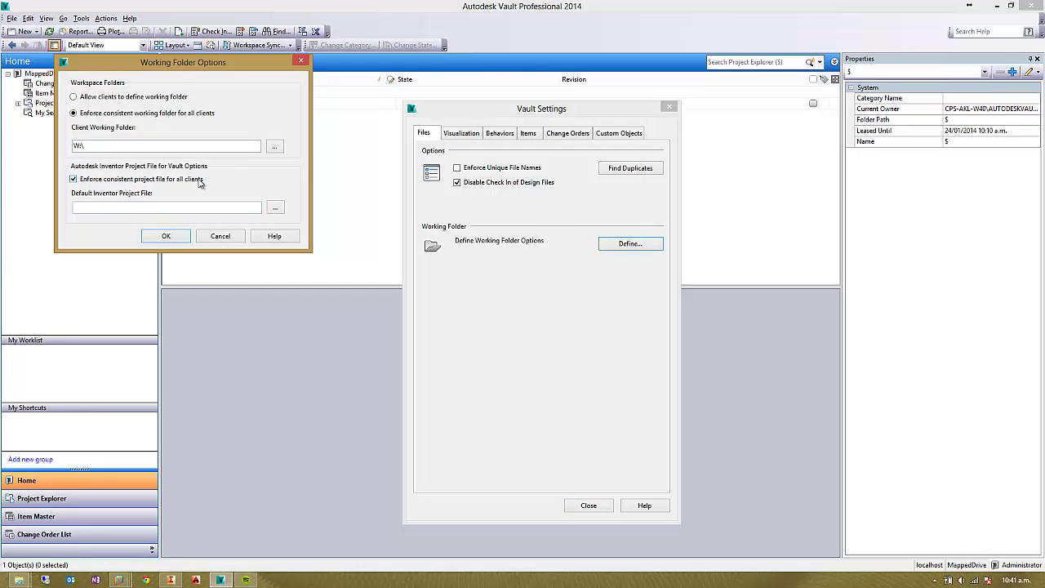
{"action": "left_click", "coordinate": [275, 209]}
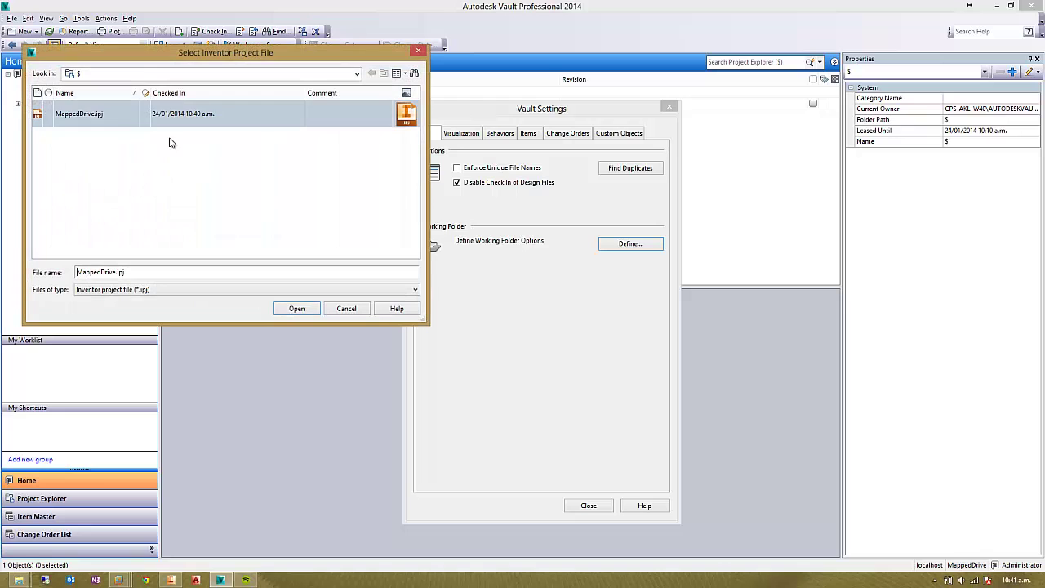
{"action": "left_click", "coordinate": [135, 116]}
{"action": "left_click", "coordinate": [297, 309]}
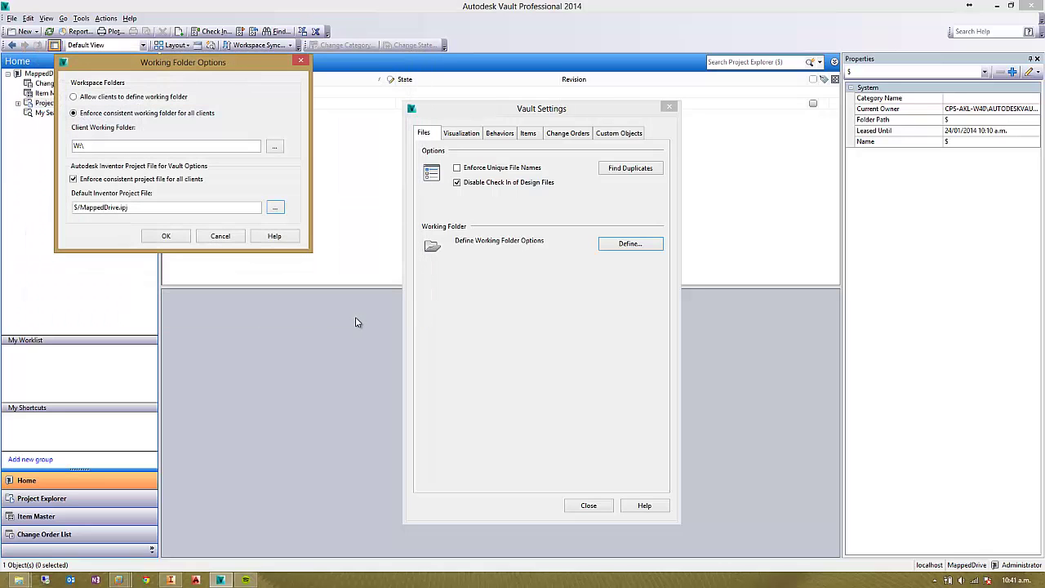
{"action": "left_click", "coordinate": [166, 235]}
{"action": "left_click", "coordinate": [591, 505]}
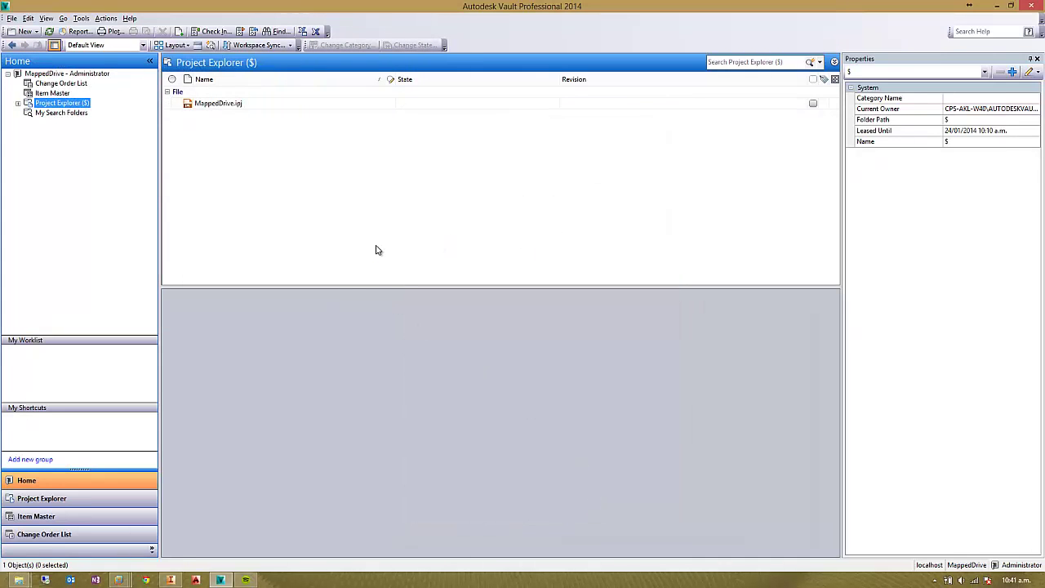
- Switch to Autodesk Inventor, log in to the MappedDrive vault and accept the enforced working folder
{"action": "left_click", "coordinate": [220, 581]}
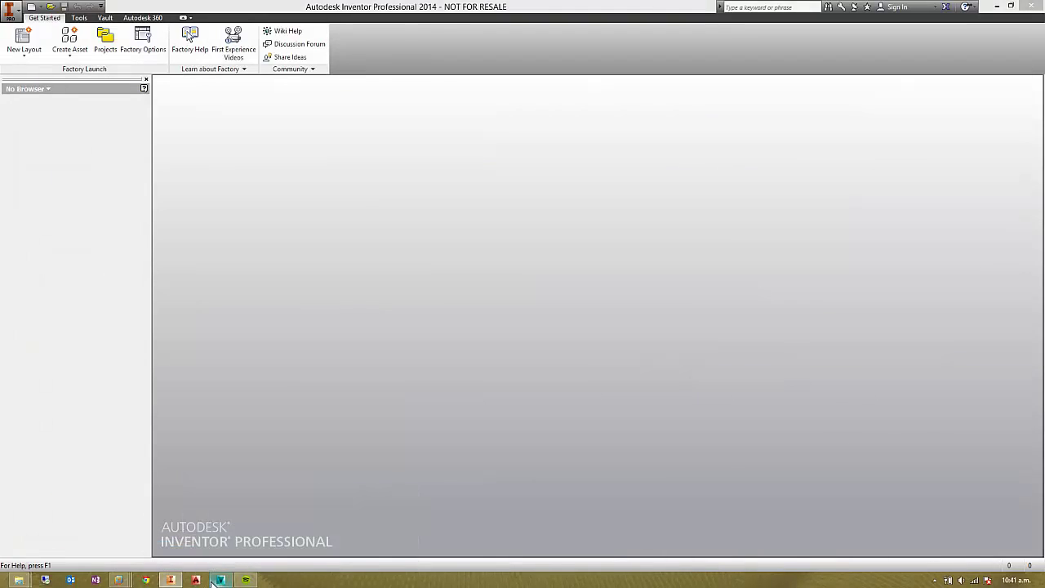
{"action": "left_click", "coordinate": [108, 18]}
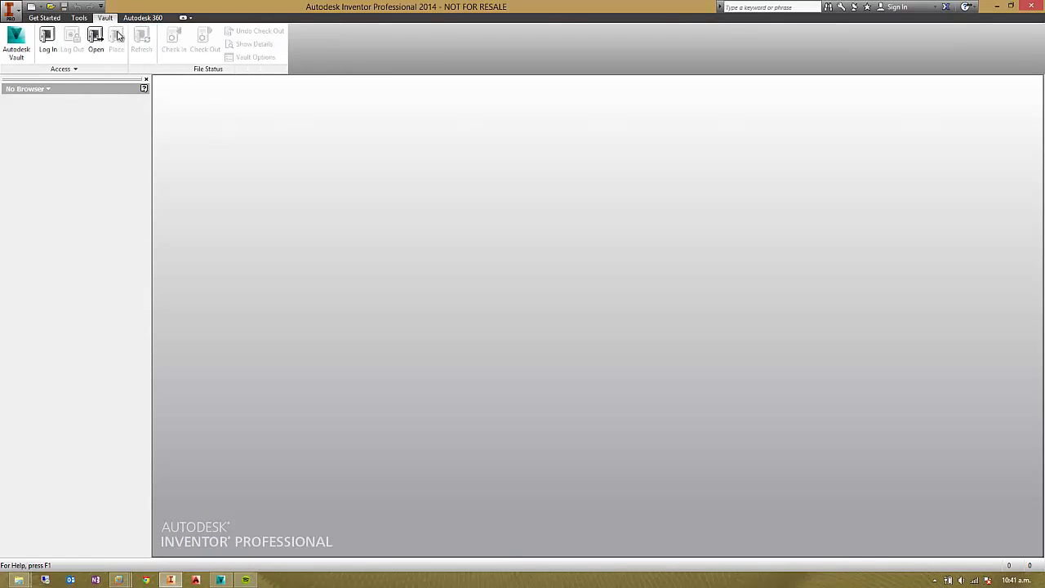
{"action": "left_click", "coordinate": [48, 41]}
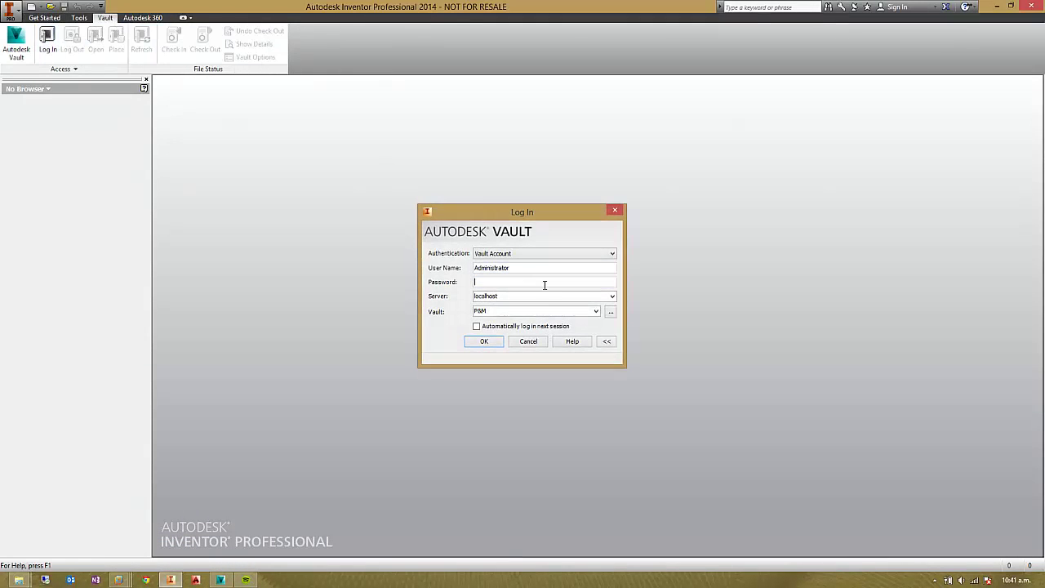
{"action": "left_click", "coordinate": [611, 312]}
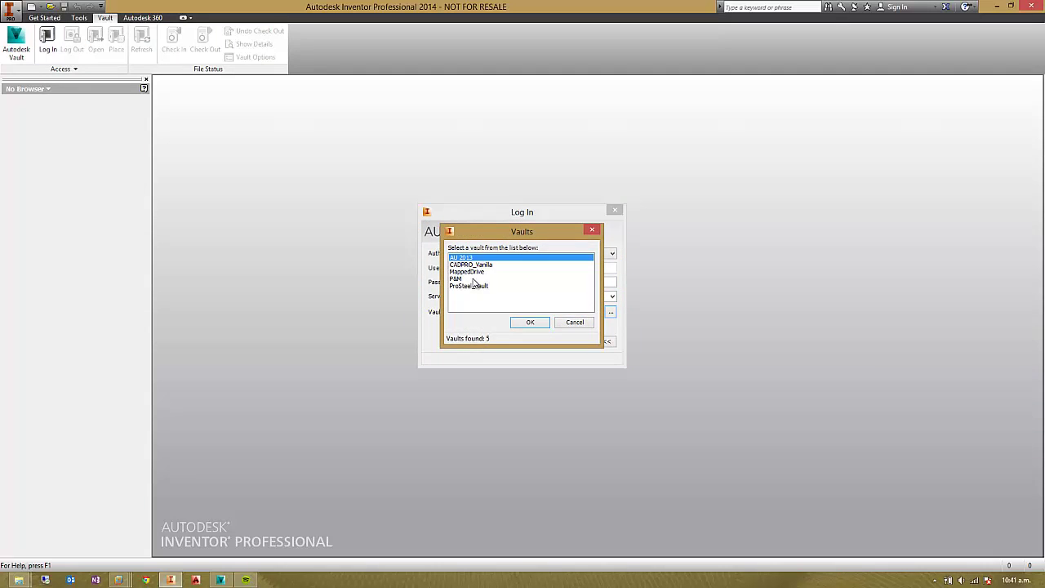
{"action": "left_click", "coordinate": [467, 271]}
{"action": "left_click", "coordinate": [530, 322]}
{"action": "left_click", "coordinate": [492, 343]}
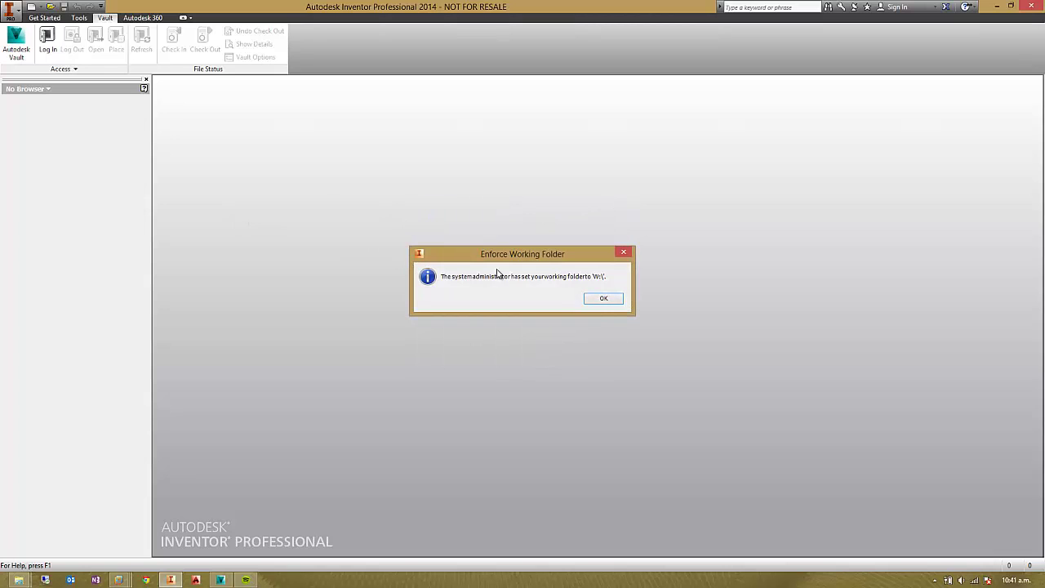
{"action": "left_click", "coordinate": [602, 301]}
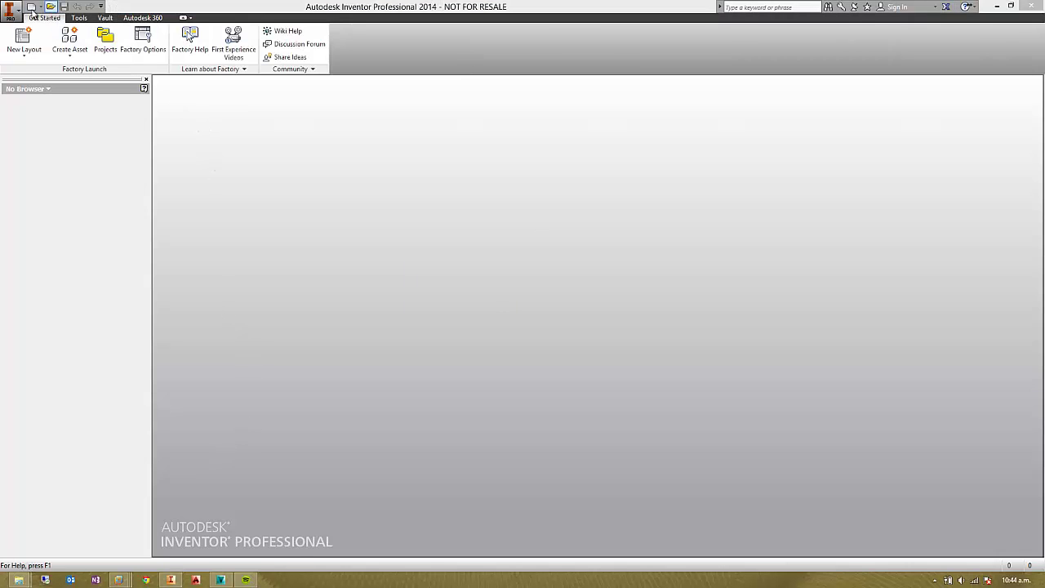
- Create a new part and model a box primitive on the XY plane, extruded 10 mm
{"action": "left_click", "coordinate": [31, 6]}
{"action": "double_click", "coordinate": [288, 123]}
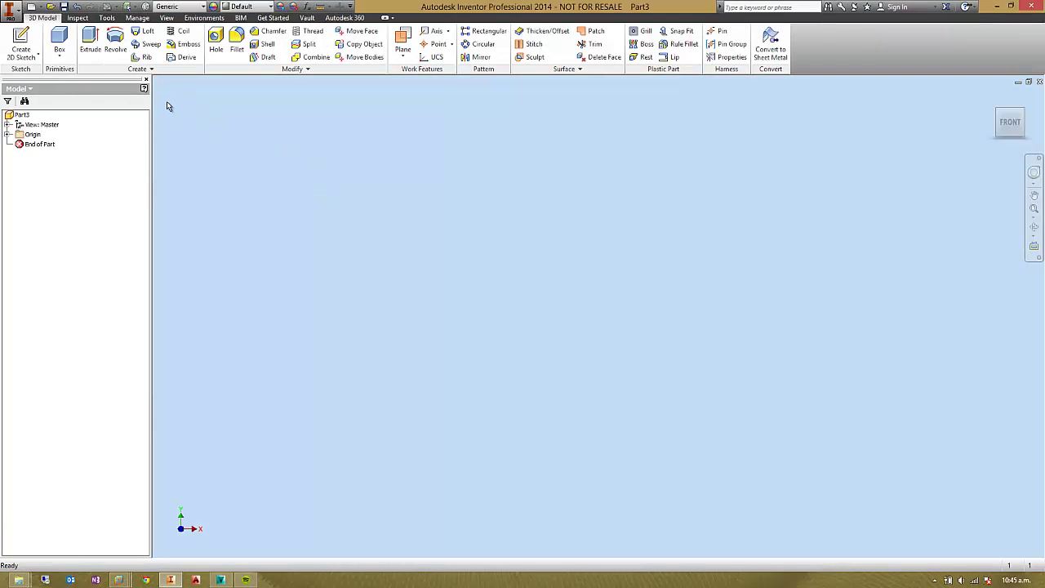
{"action": "left_click", "coordinate": [25, 115]}
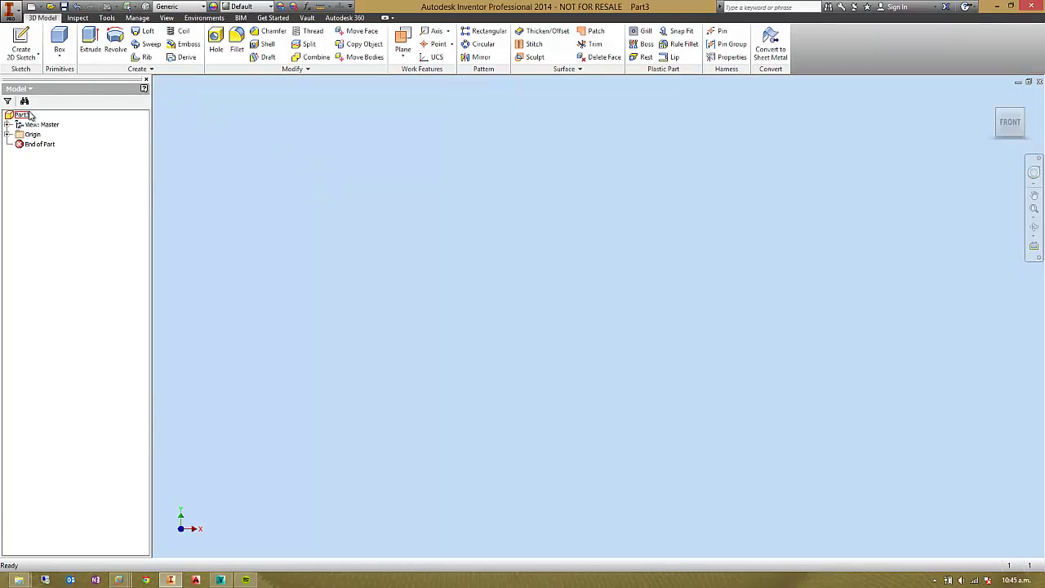
{"action": "left_click", "coordinate": [49, 42]}
{"action": "left_click", "coordinate": [585, 247]}
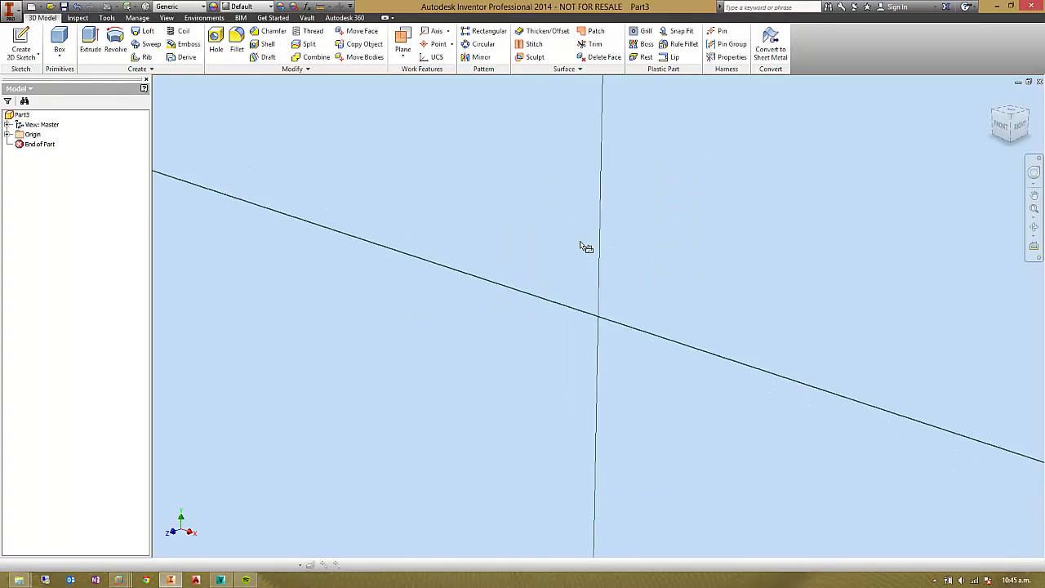
{"action": "left_click", "coordinate": [449, 175]}
{"action": "left_click", "coordinate": [789, 450]}
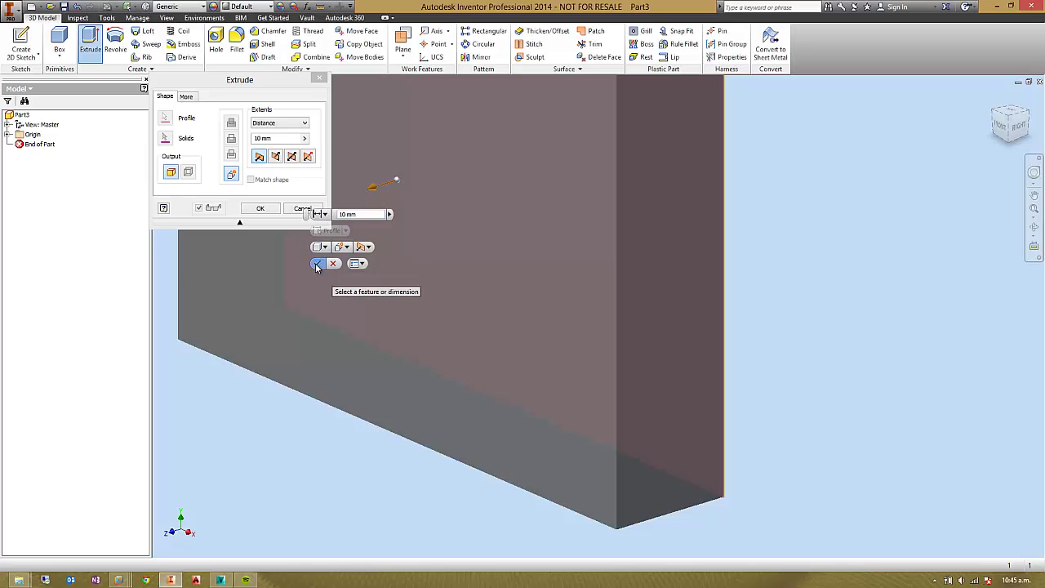
{"action": "left_click", "coordinate": [317, 264]}
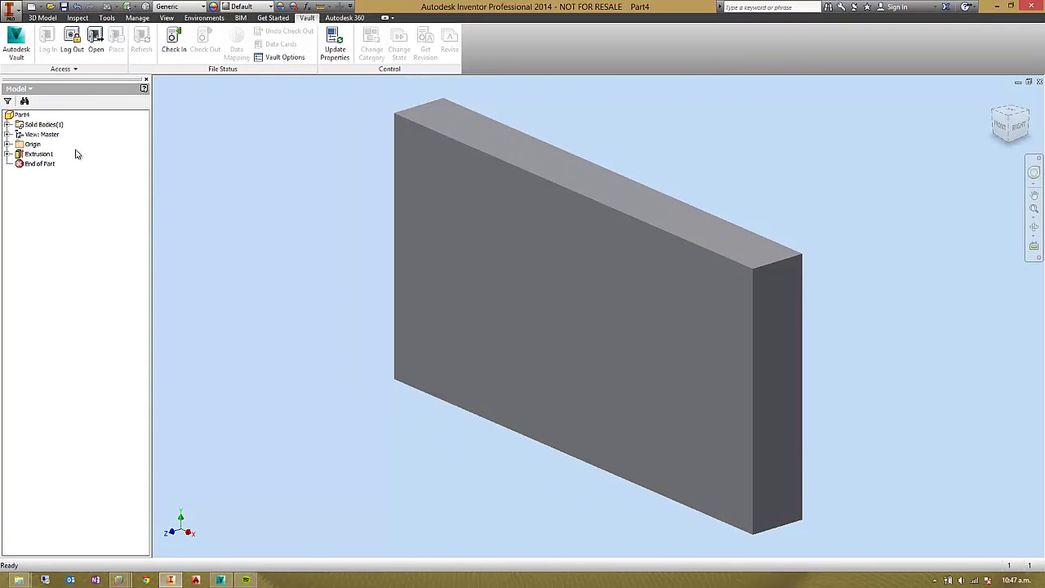
- Check the new part into the vault from the Vault browser, saving it as Part4.ipt
{"action": "left_click", "coordinate": [19, 88]}
{"action": "left_click", "coordinate": [27, 125]}
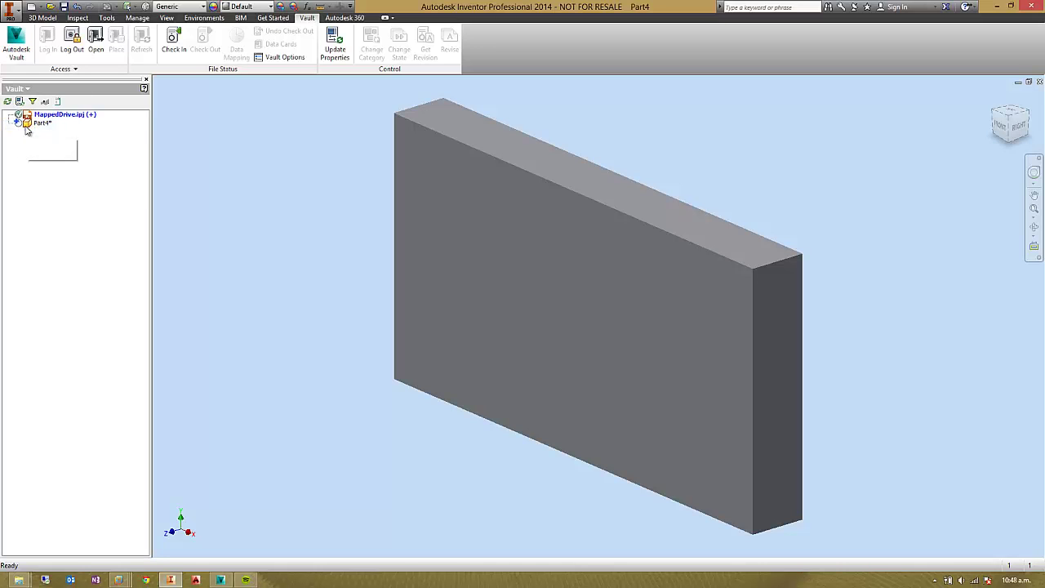
{"action": "right_click", "coordinate": [40, 122]}
{"action": "left_click", "coordinate": [59, 163]}
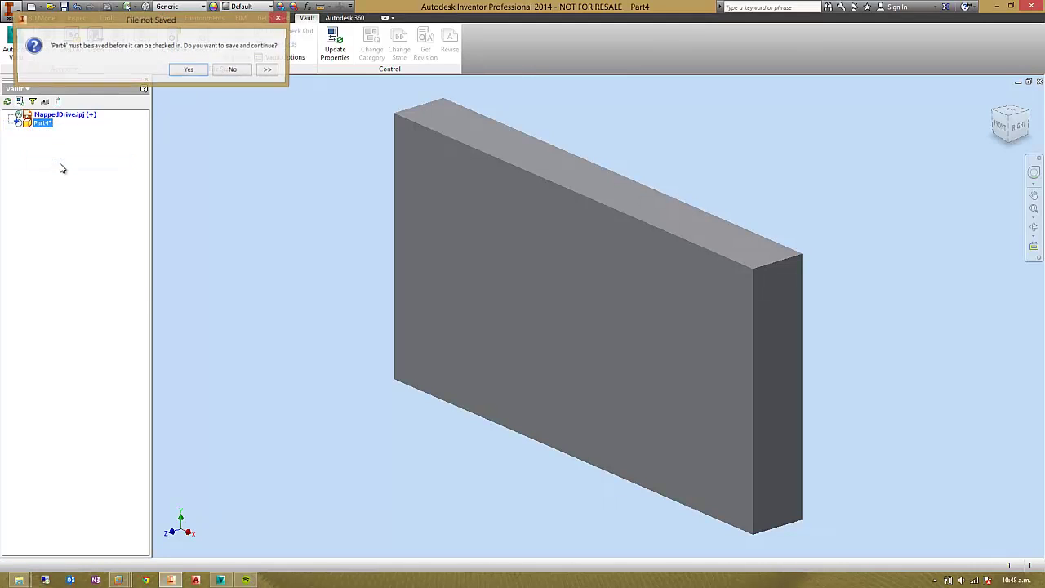
{"action": "left_click", "coordinate": [188, 69]}
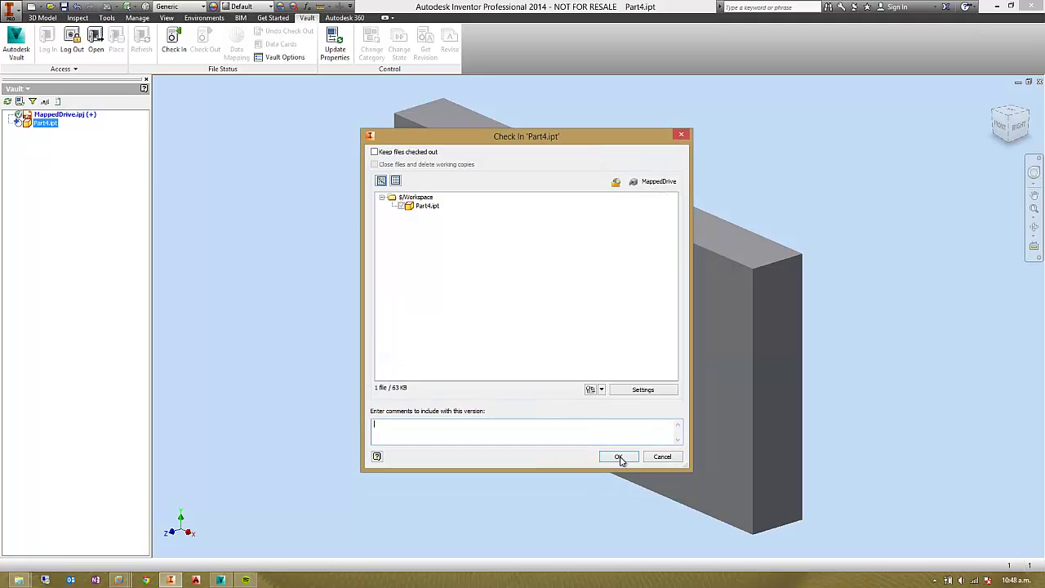
{"action": "left_click", "coordinate": [620, 457]}
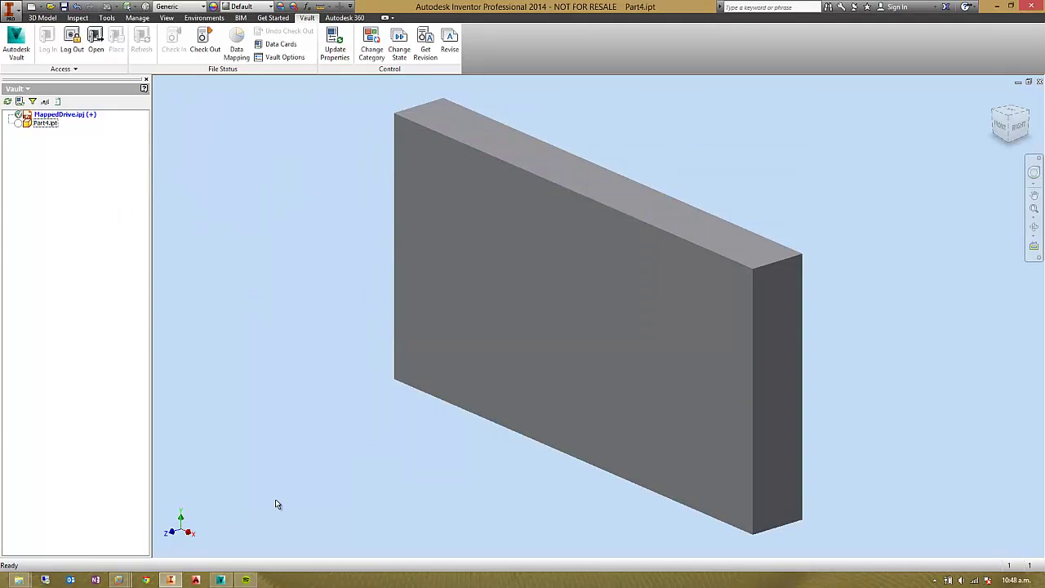
- Switch to Autodesk Vault Professional, refresh it, and open the local folder of Part4.ipt from the Workspace folder to check its location
{"action": "left_click", "coordinate": [221, 580]}
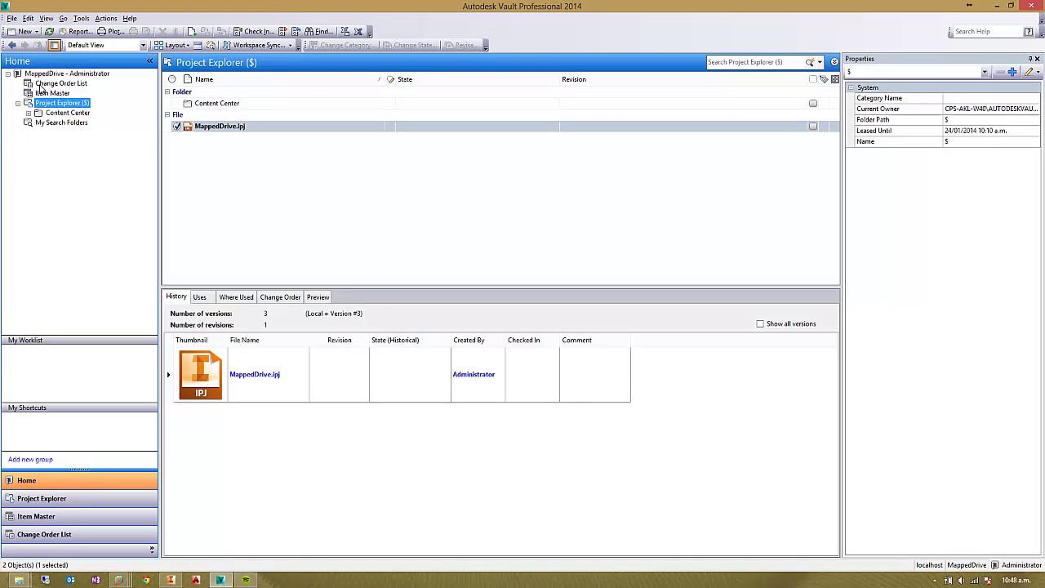
{"action": "left_click", "coordinate": [49, 31]}
{"action": "double_click", "coordinate": [209, 115]}
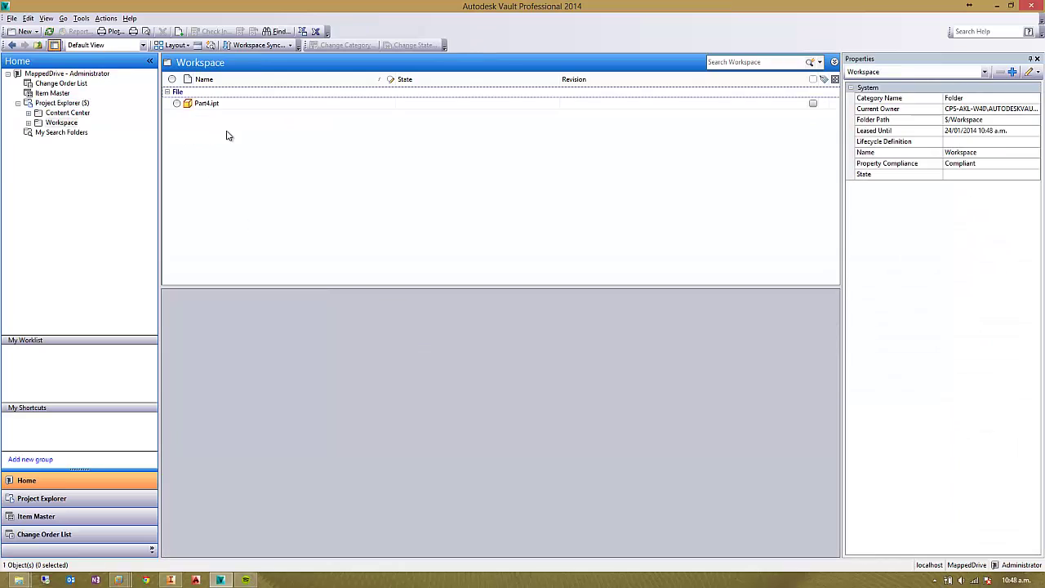
{"action": "left_click", "coordinate": [218, 105]}
{"action": "right_click", "coordinate": [215, 104]}
{"action": "left_click", "coordinate": [261, 299]}
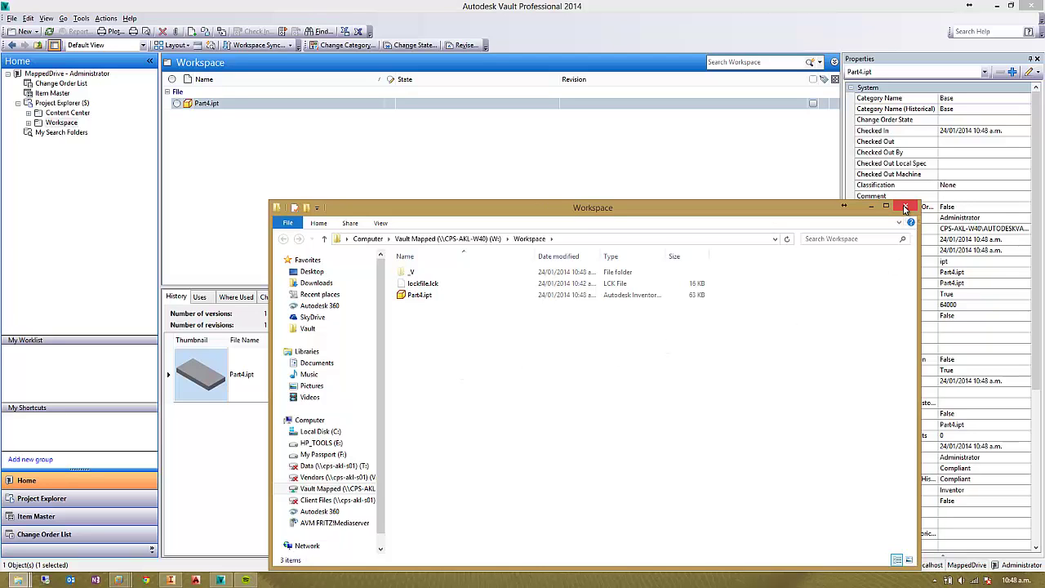
{"action": "left_click_drag", "start_coordinate": [787, 211], "coordinate": [699, 83]}
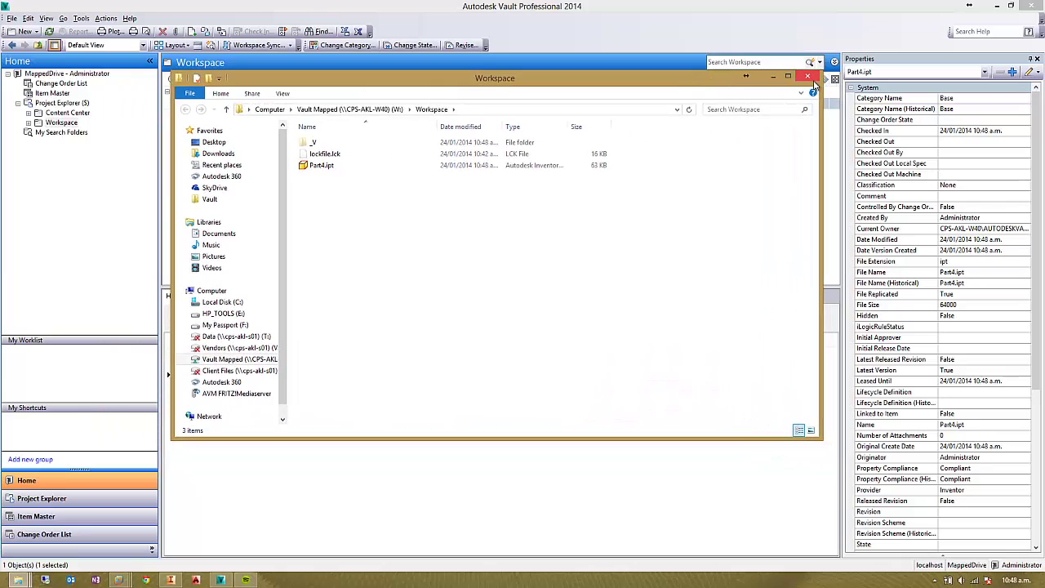